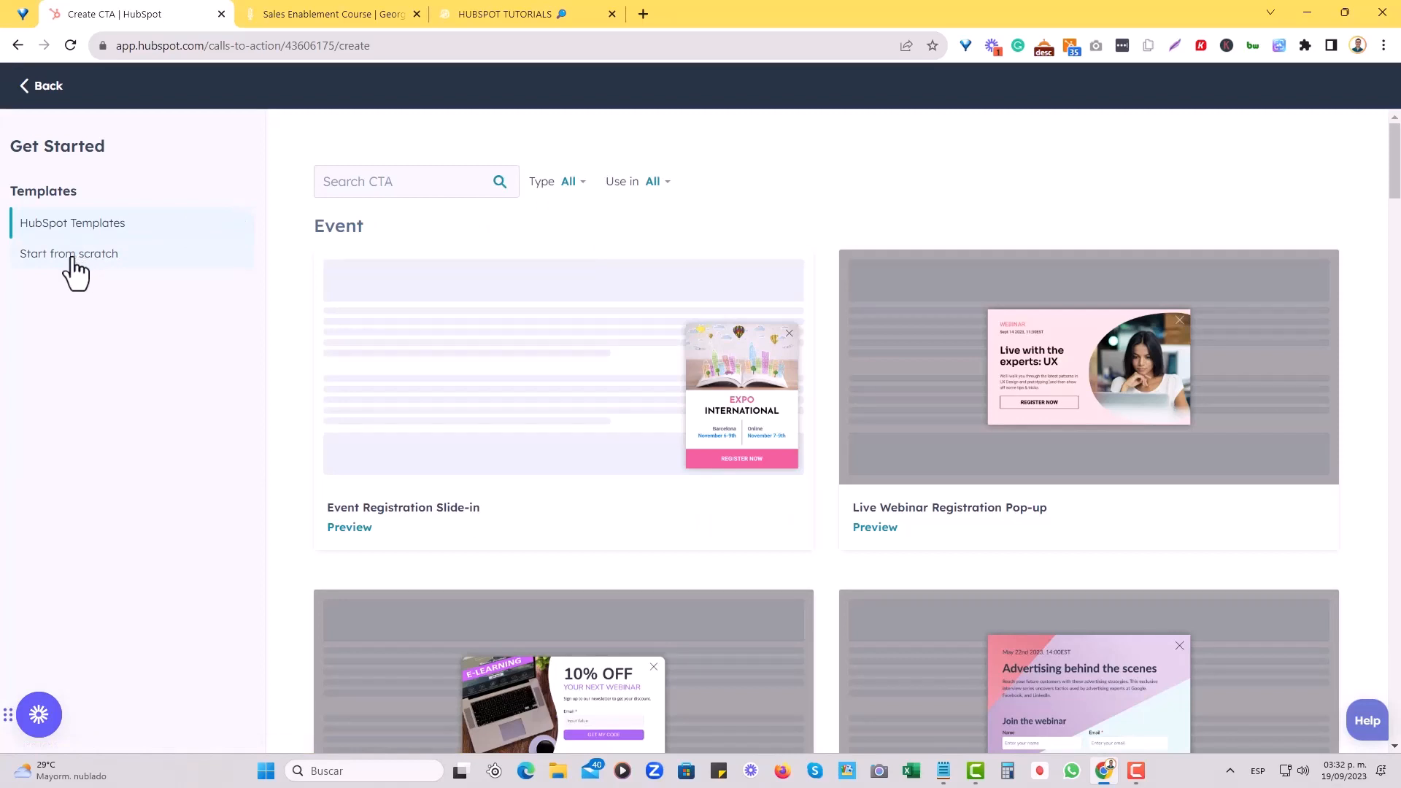
Create an embedded button CTA from scratch and set its link URL to the address of the open Sales Enablement Course page.
{"action": "left_click", "coordinate": [72, 255]}
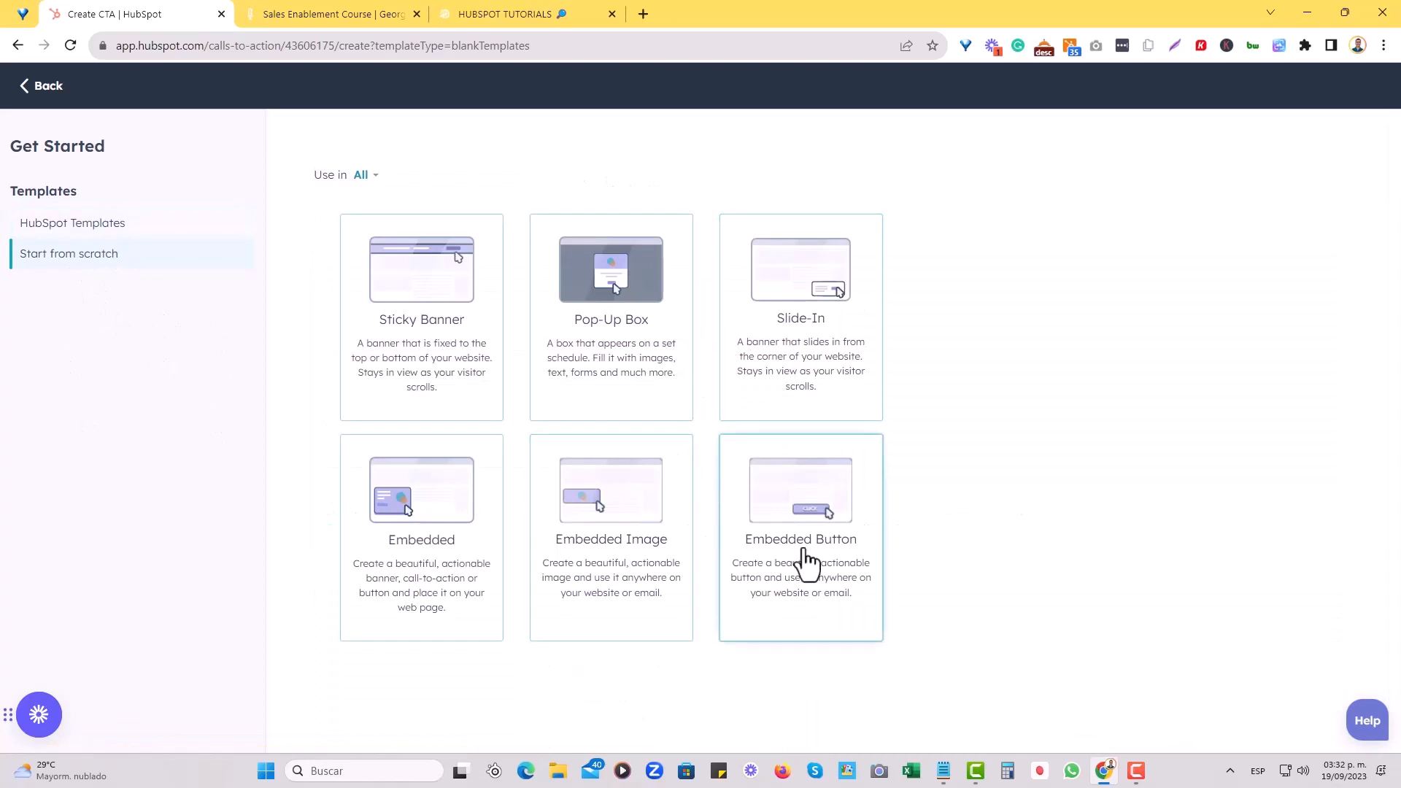
{"action": "left_click", "coordinate": [805, 562]}
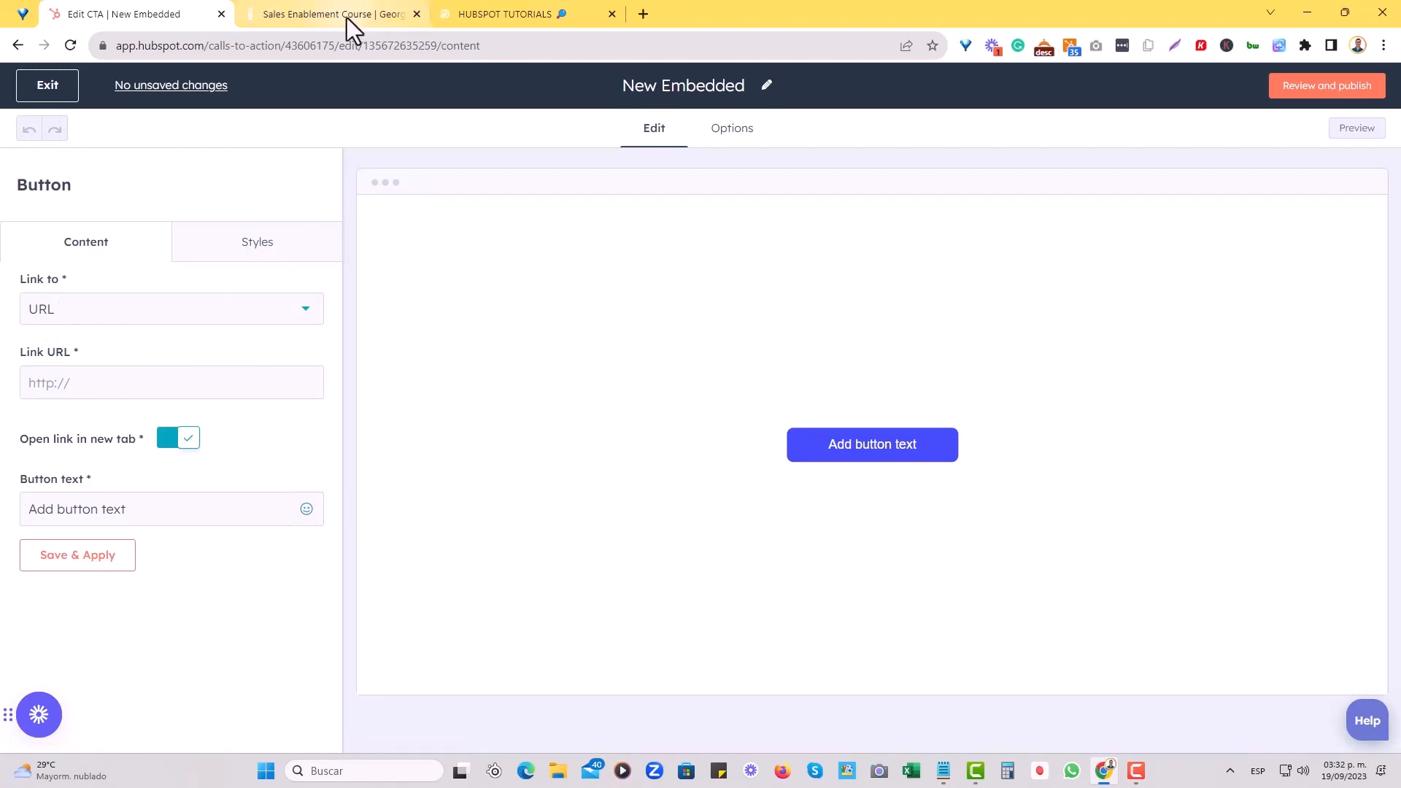
{"action": "left_click", "coordinate": [318, 13]}
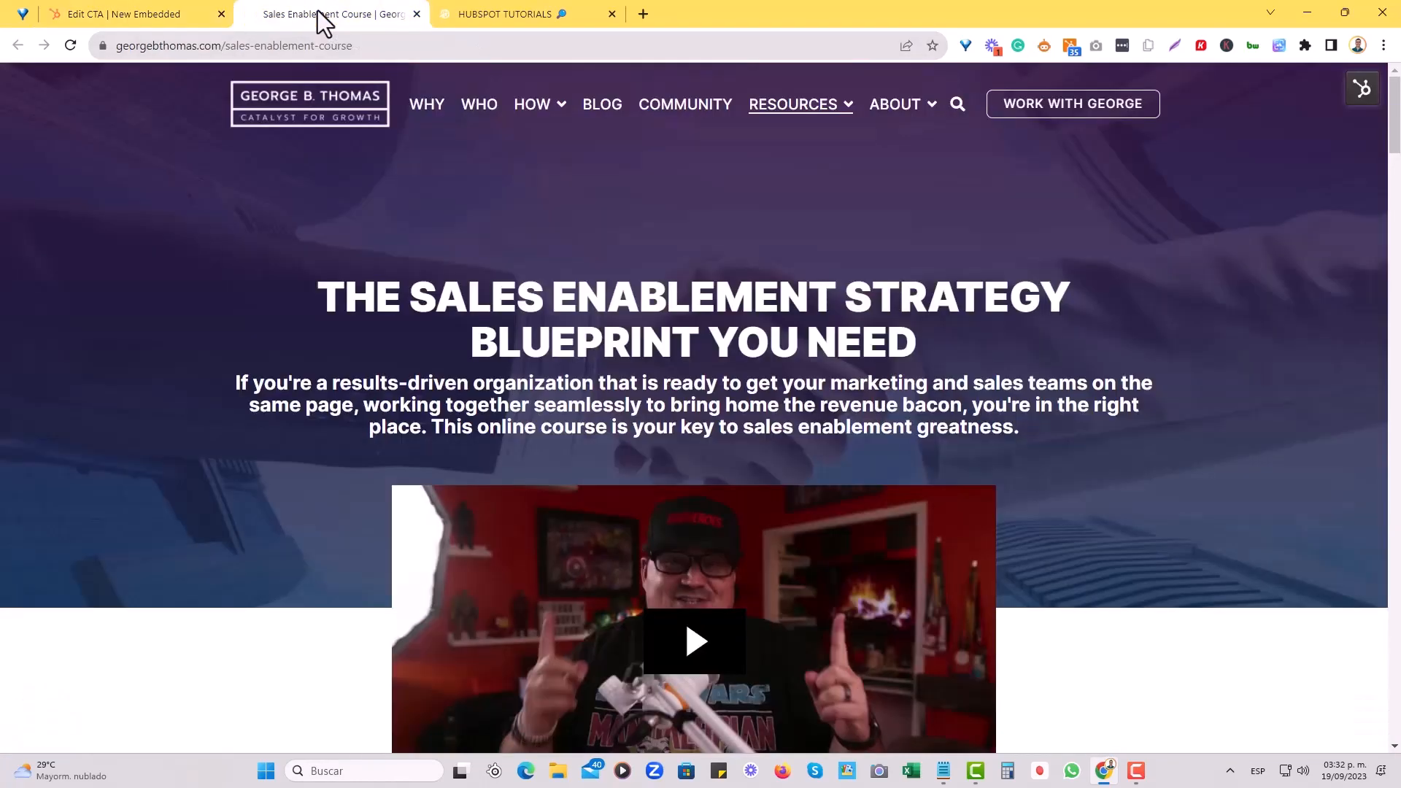
{"action": "left_click", "coordinate": [353, 45]}
{"action": "key", "text": "ctrl+c"}
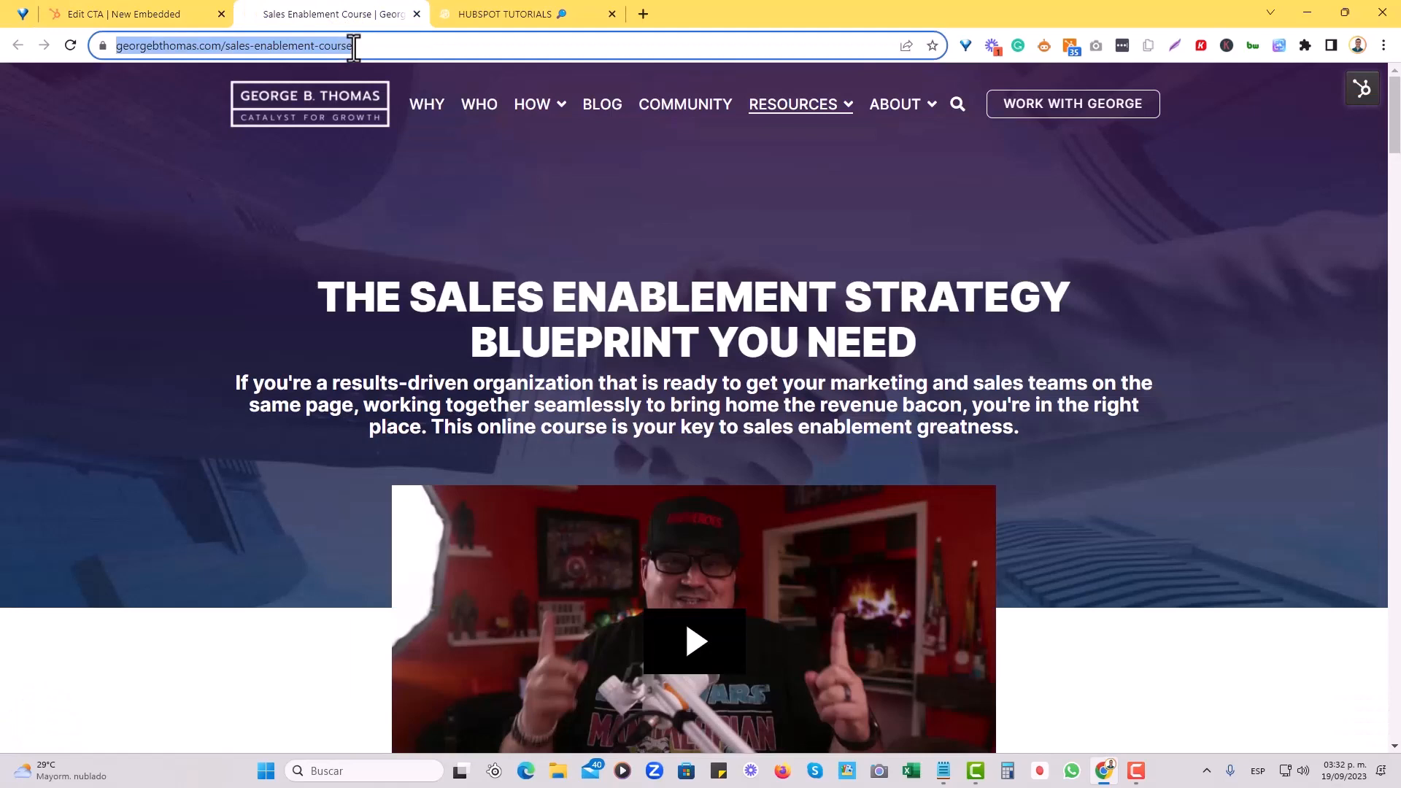
{"action": "left_click", "coordinate": [106, 13]}
{"action": "left_click", "coordinate": [95, 381]}
{"action": "key", "text": "ctrl+v"}
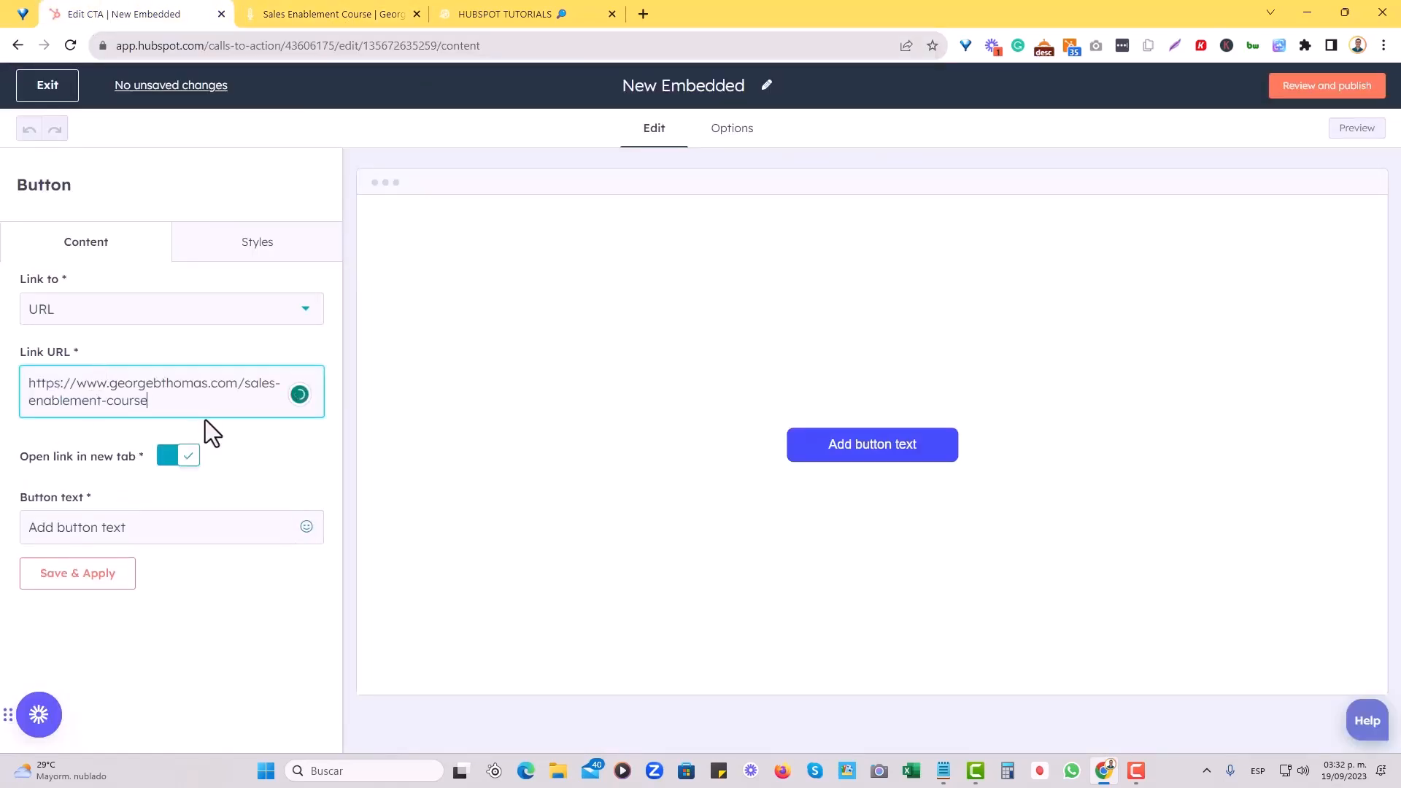
{"action": "left_click", "coordinate": [260, 439]}
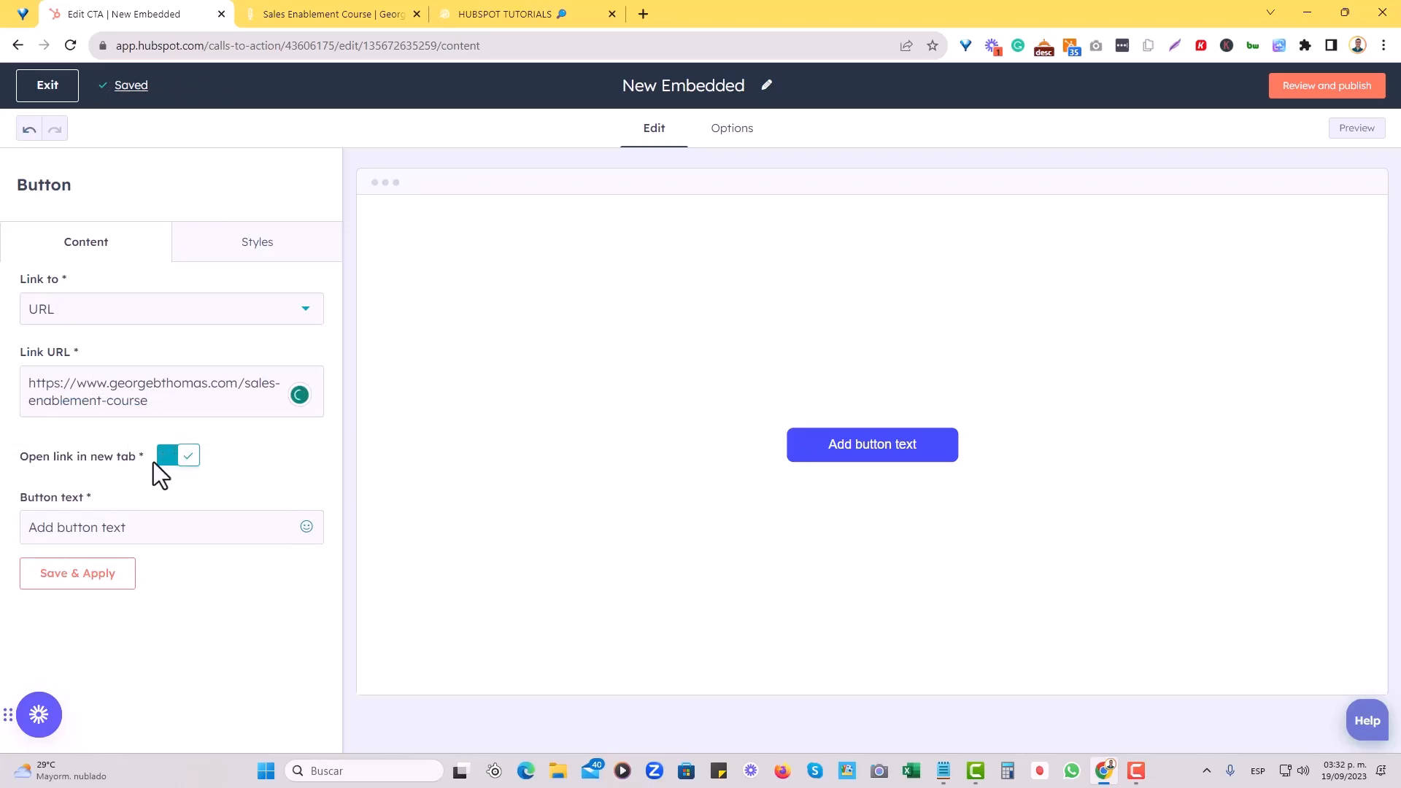
Replace the button text with "Get The Sales Enablement Course" and save the button content.
{"action": "left_click", "coordinate": [133, 531]}
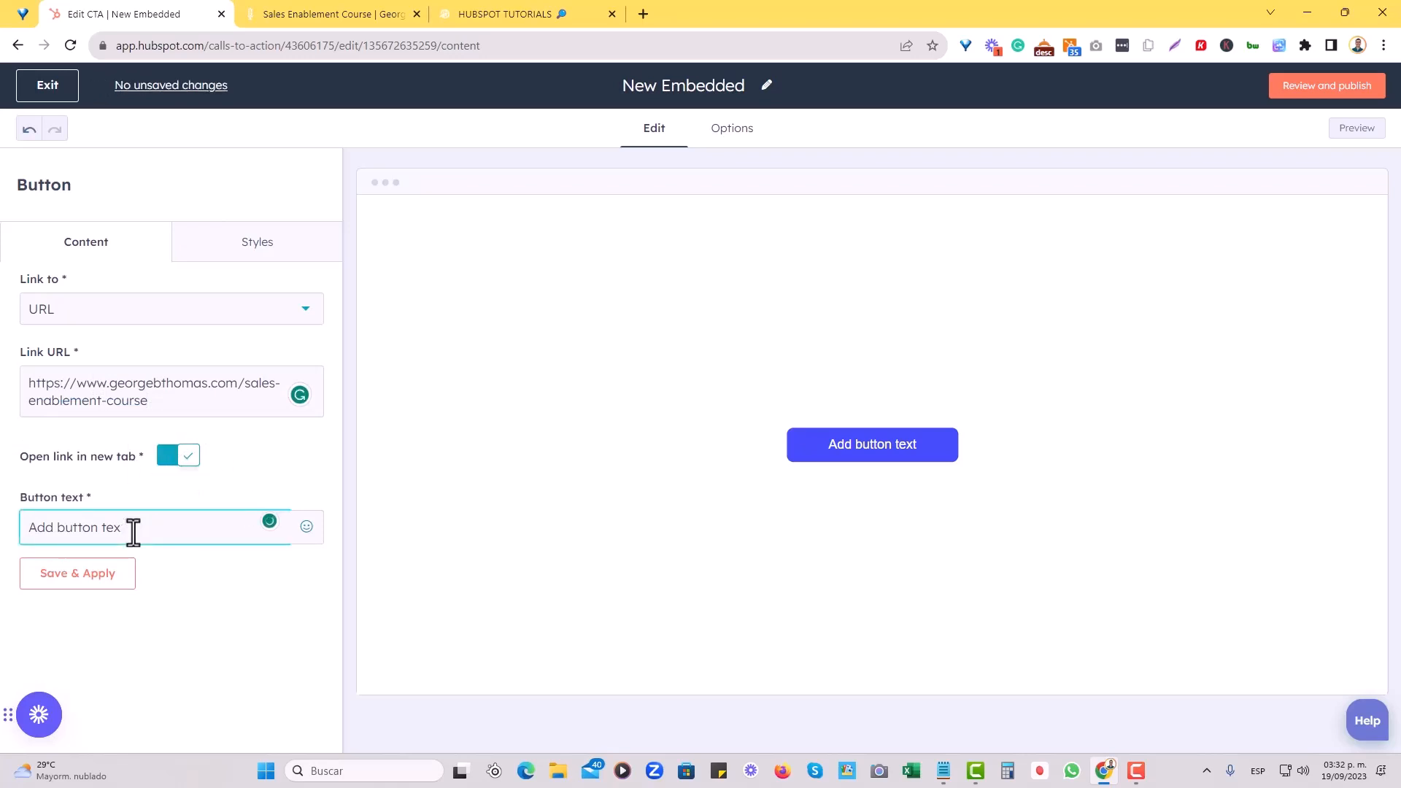
{"action": "key", "text": "ctrl+a"}
{"action": "key", "text": "BackSpace"}
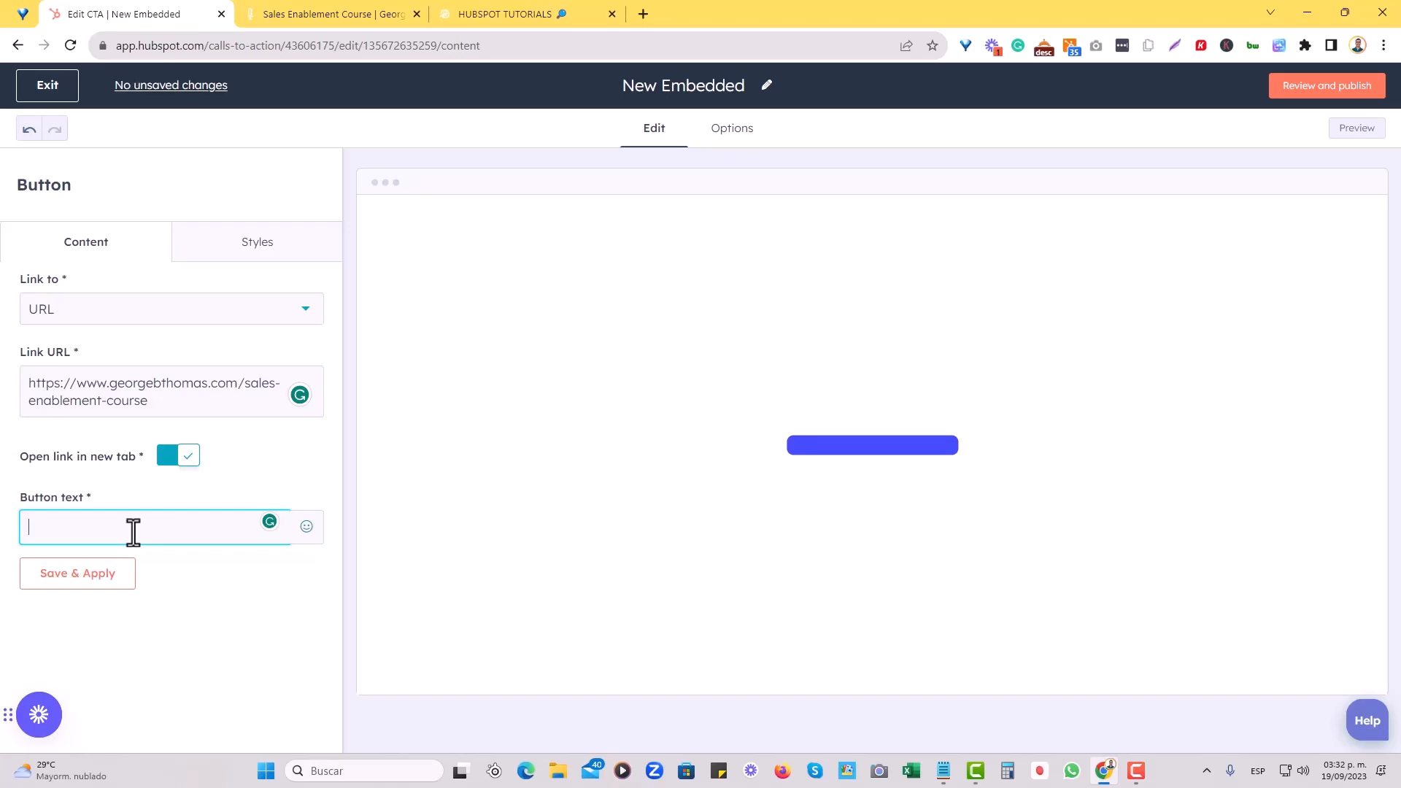
{"action": "type", "text": "Get The Sa"}
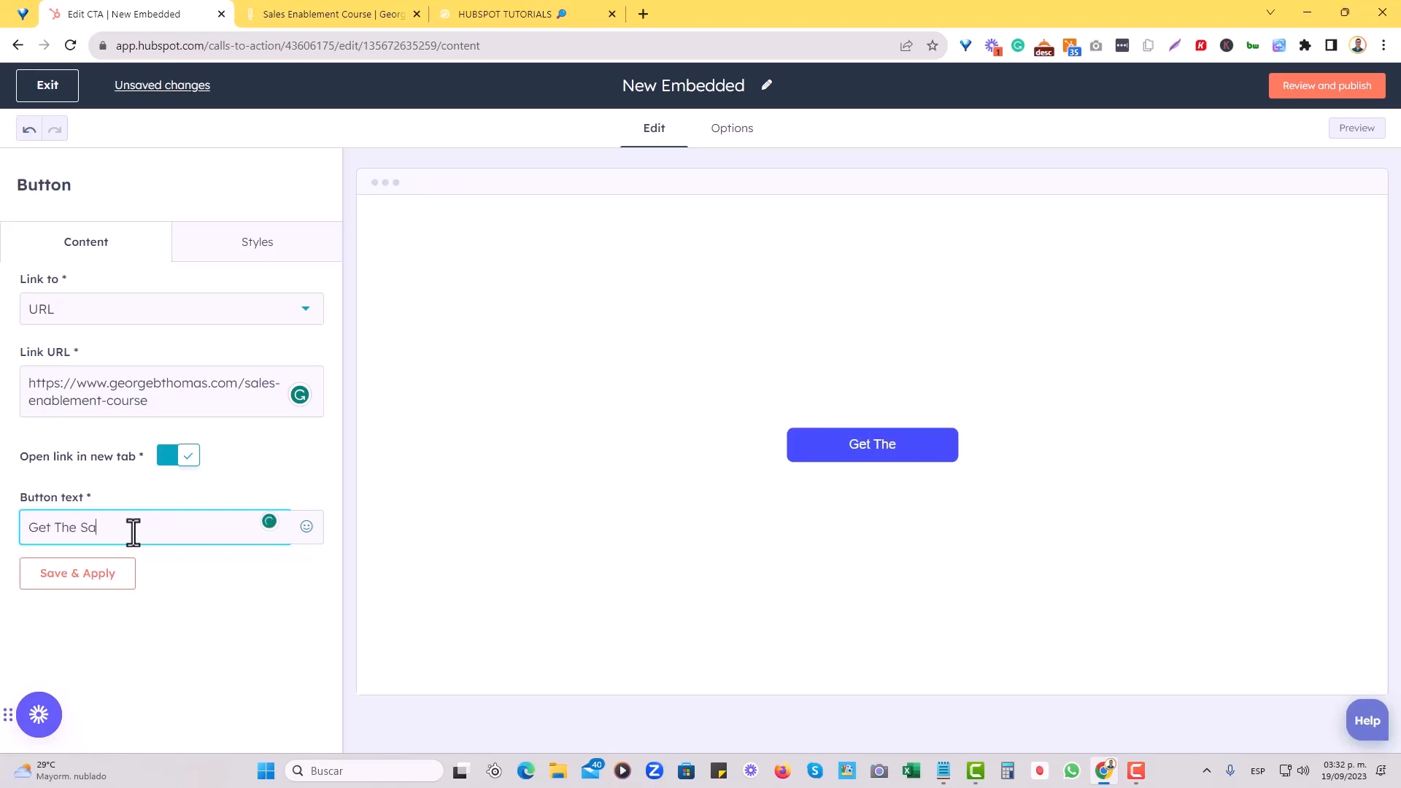
{"action": "type", "text": "les Enablement "}
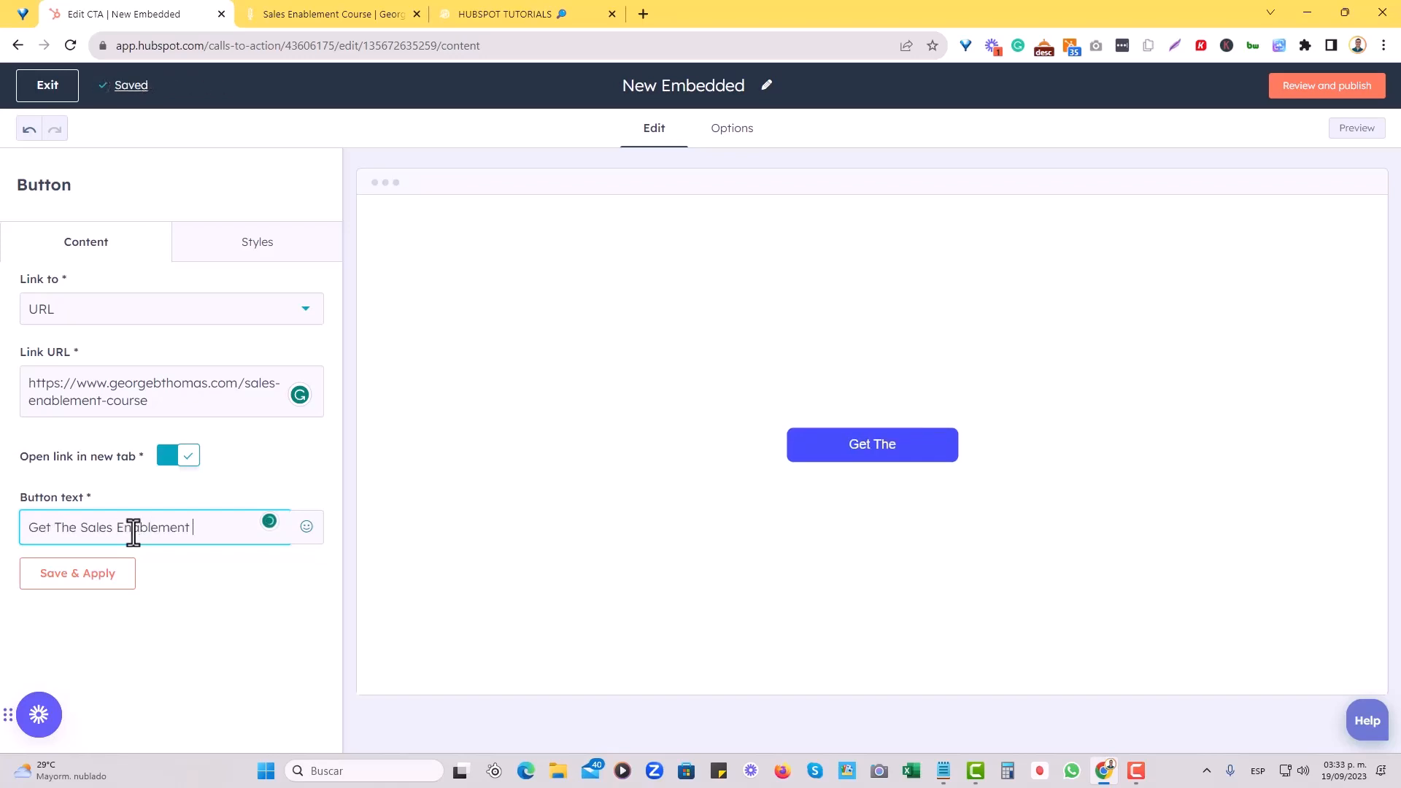
{"action": "type", "text": "Course"}
{"action": "left_click", "coordinate": [215, 561]}
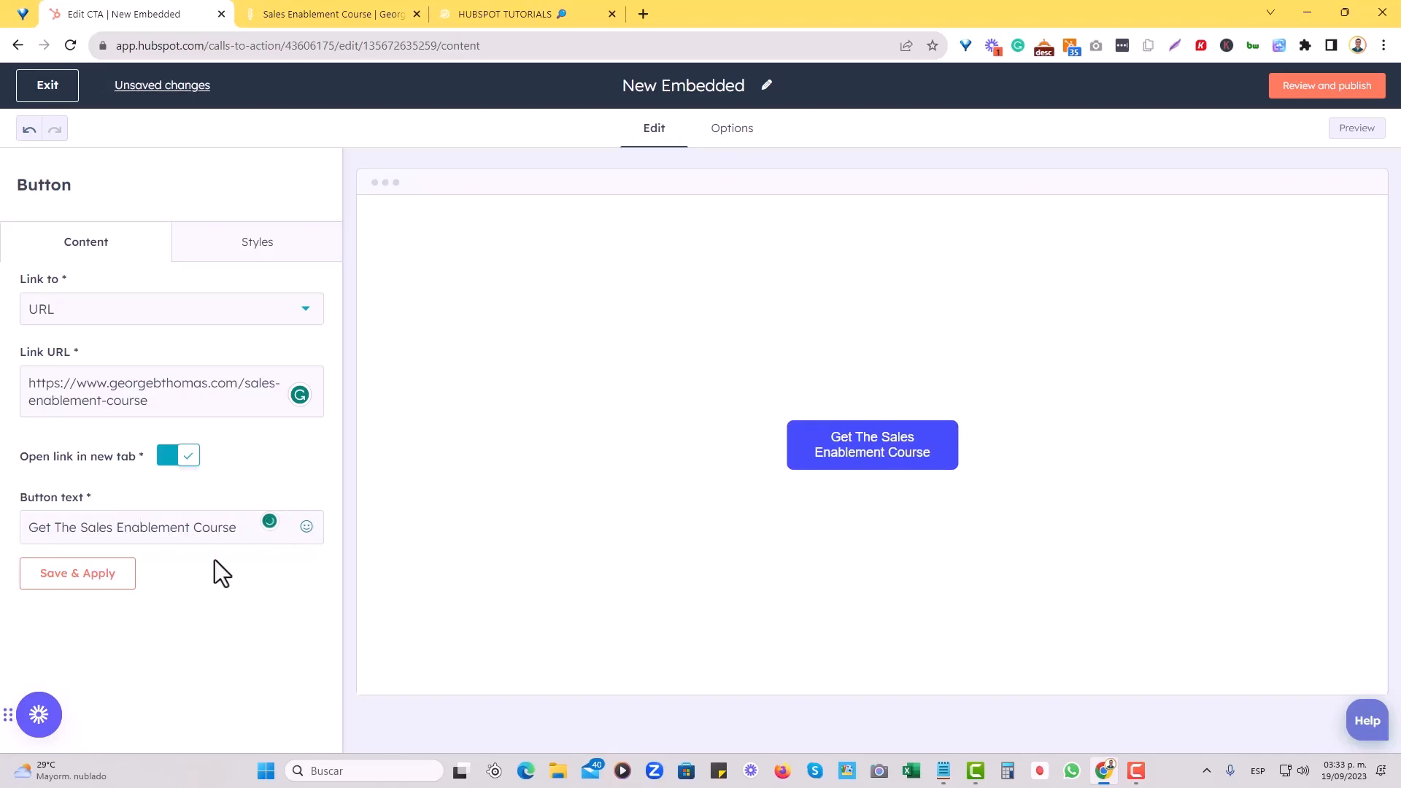
{"action": "left_click", "coordinate": [88, 580]}
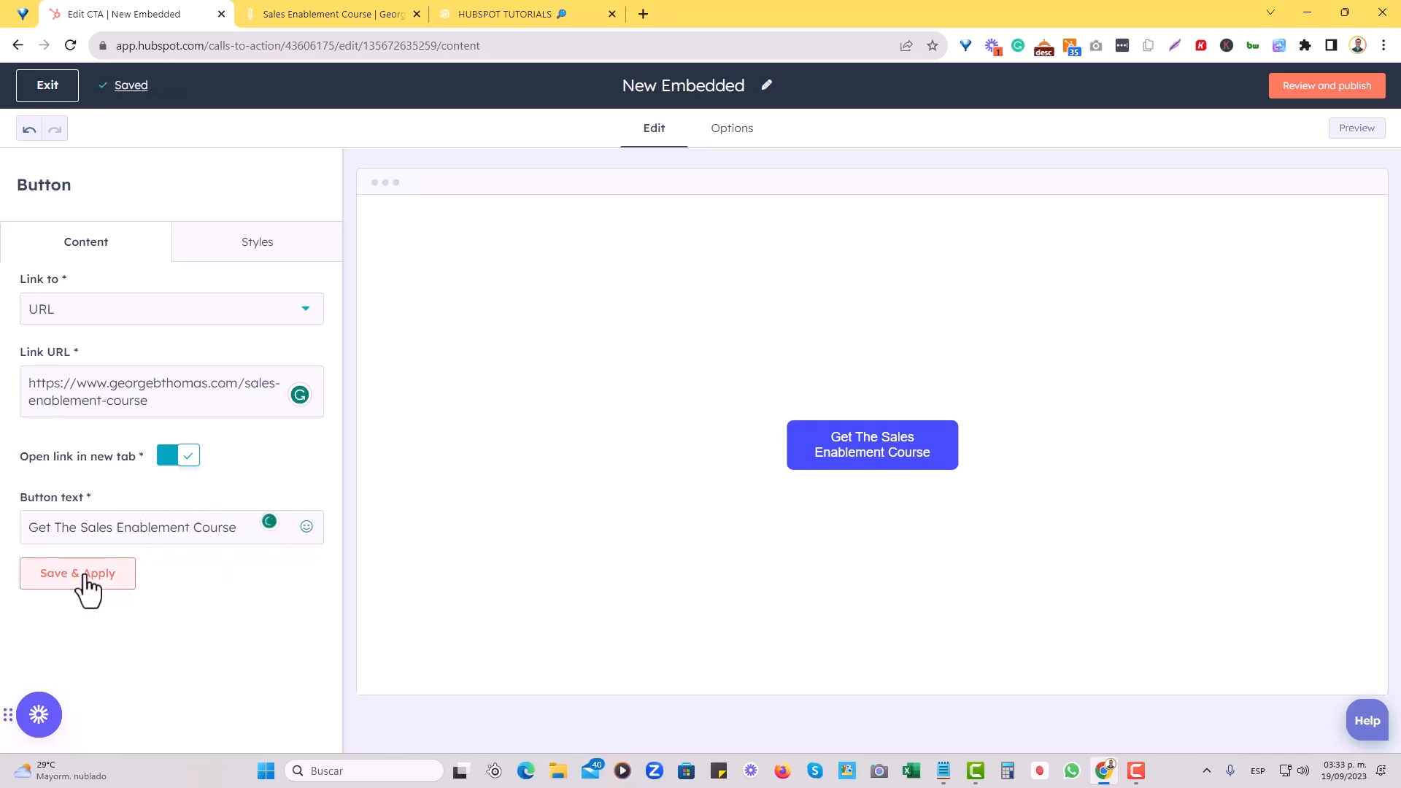
{"action": "left_click", "coordinate": [89, 578]}
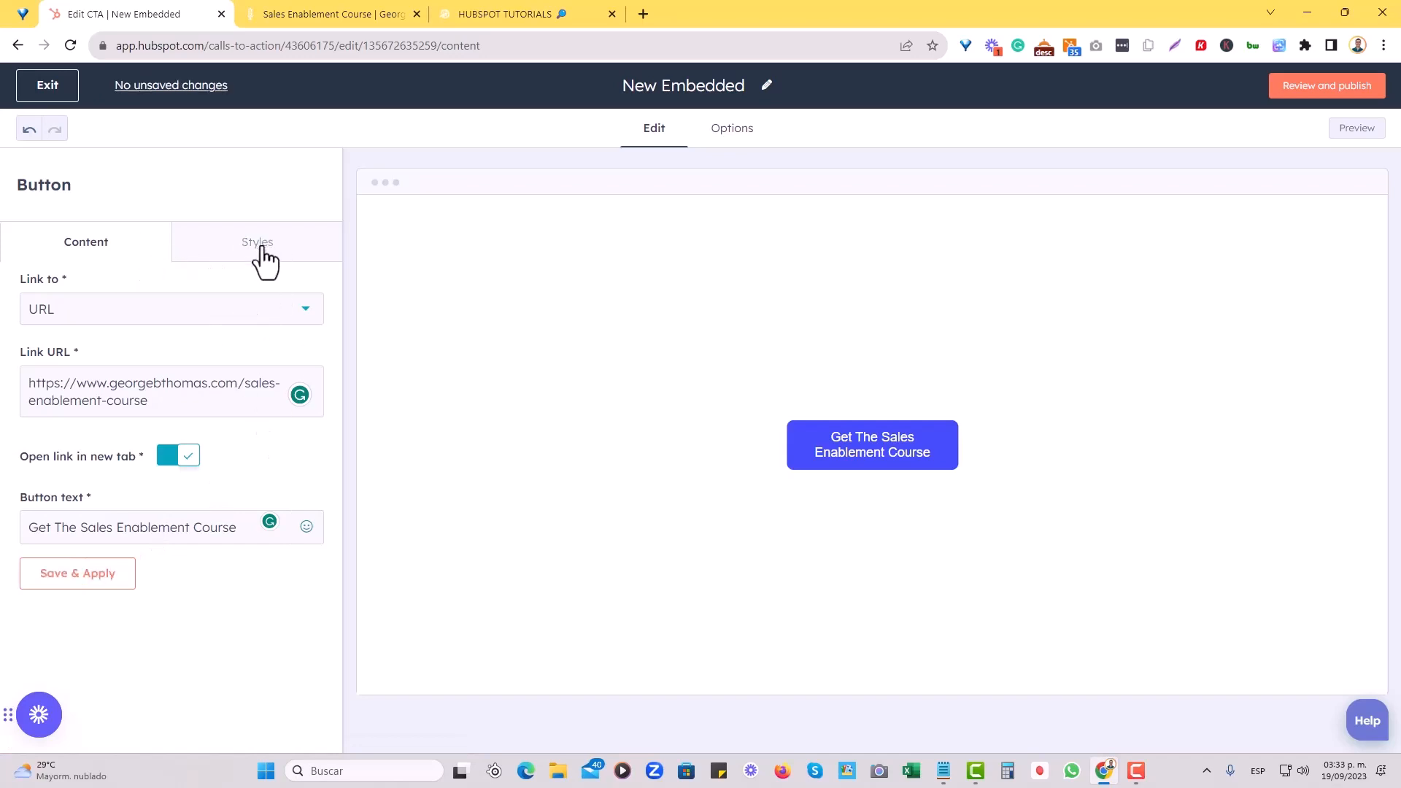
Make the button's text bold in its style settings.
{"action": "left_click", "coordinate": [235, 248]}
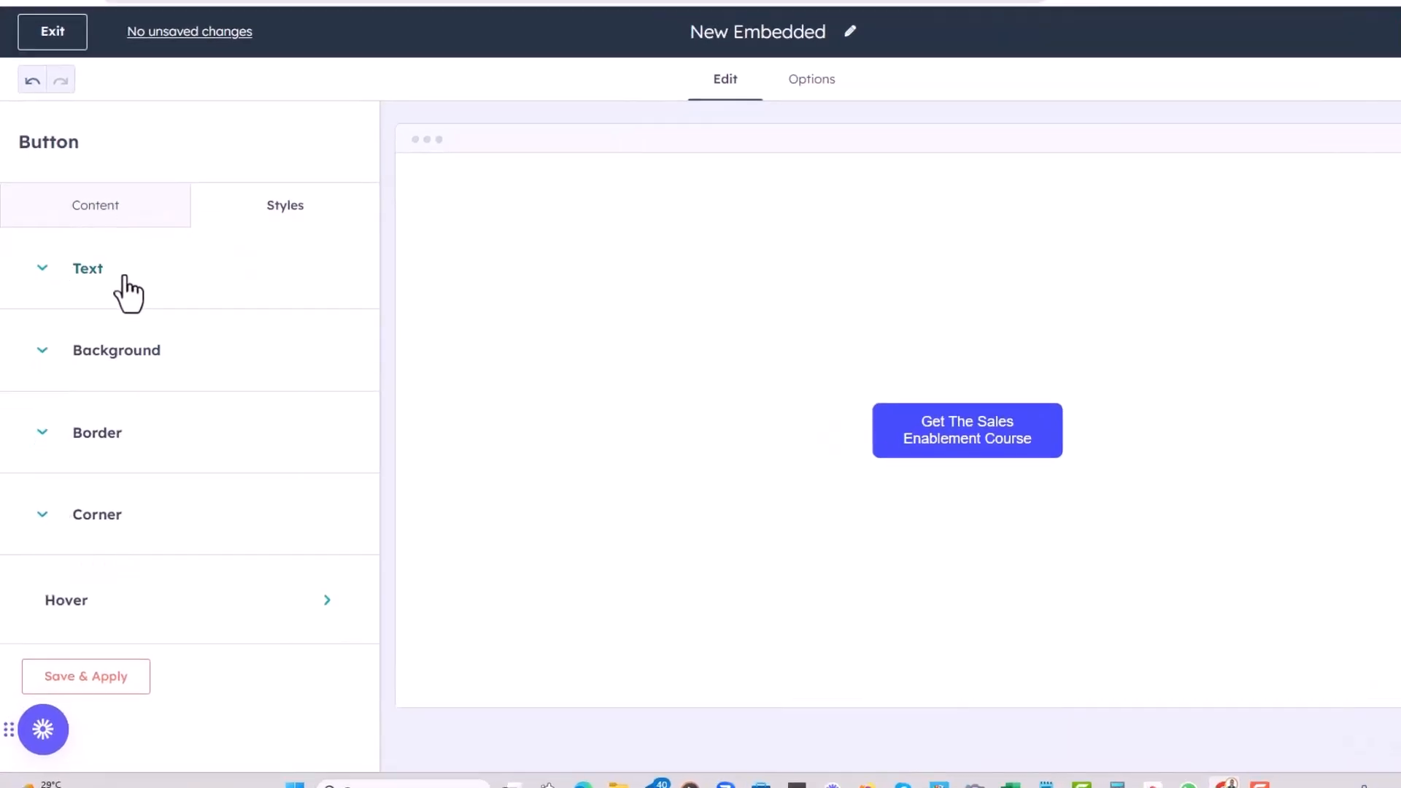
{"action": "left_click", "coordinate": [84, 296]}
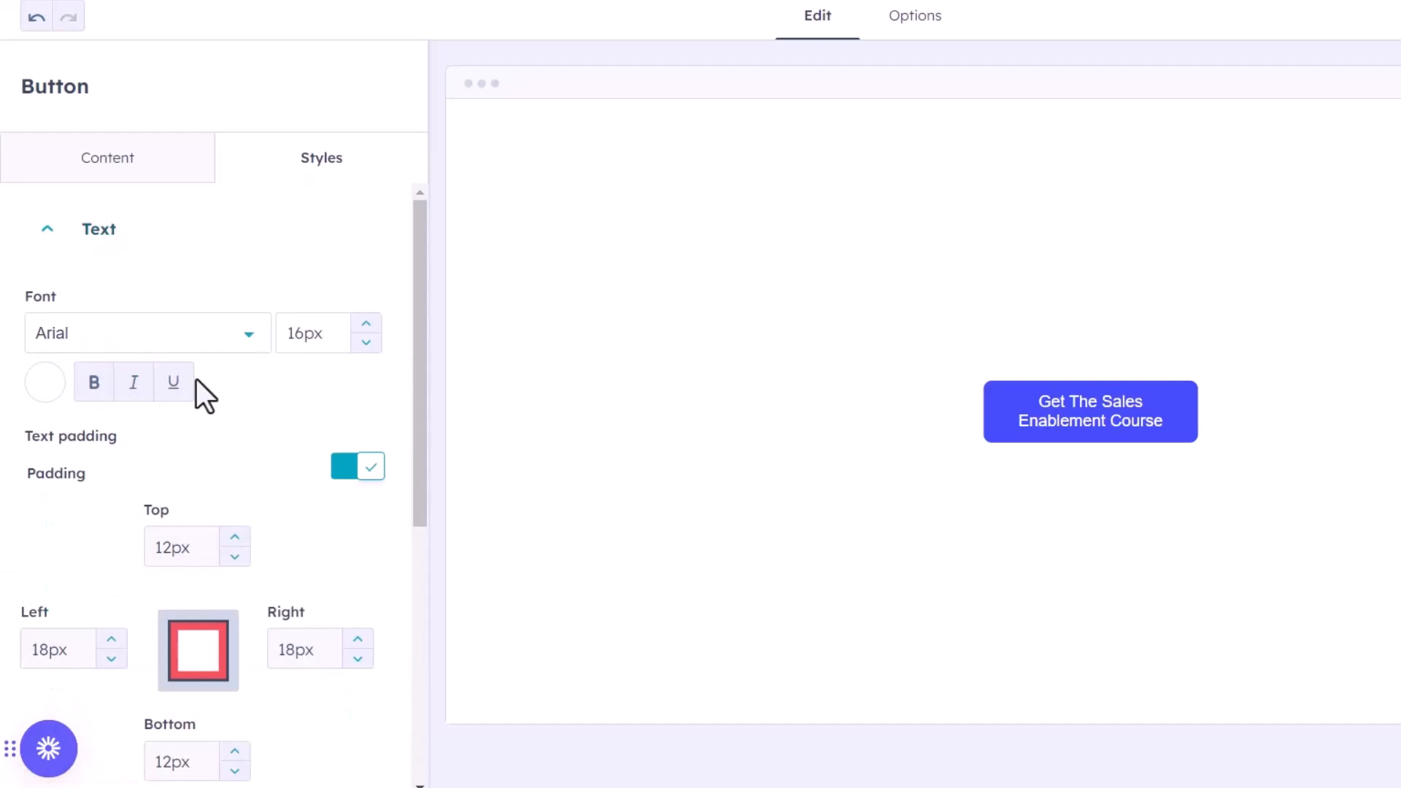
{"action": "left_click", "coordinate": [93, 399]}
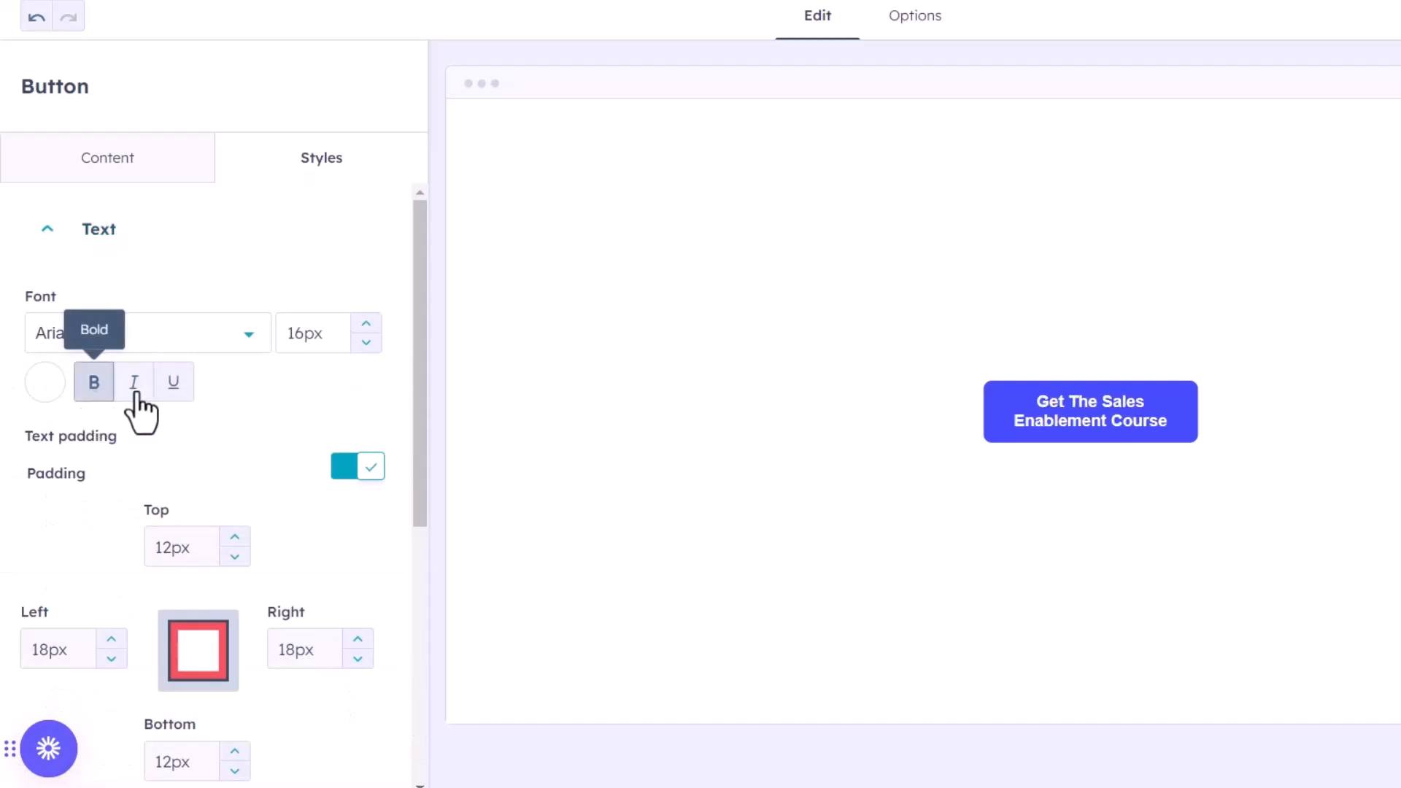
{"action": "scroll", "coordinate": [295, 367], "scroll_direction": "down", "scroll_amount": 2}
{"action": "scroll", "coordinate": [281, 325], "scroll_direction": "up", "scroll_amount": 2}
{"action": "left_click", "coordinate": [50, 229]}
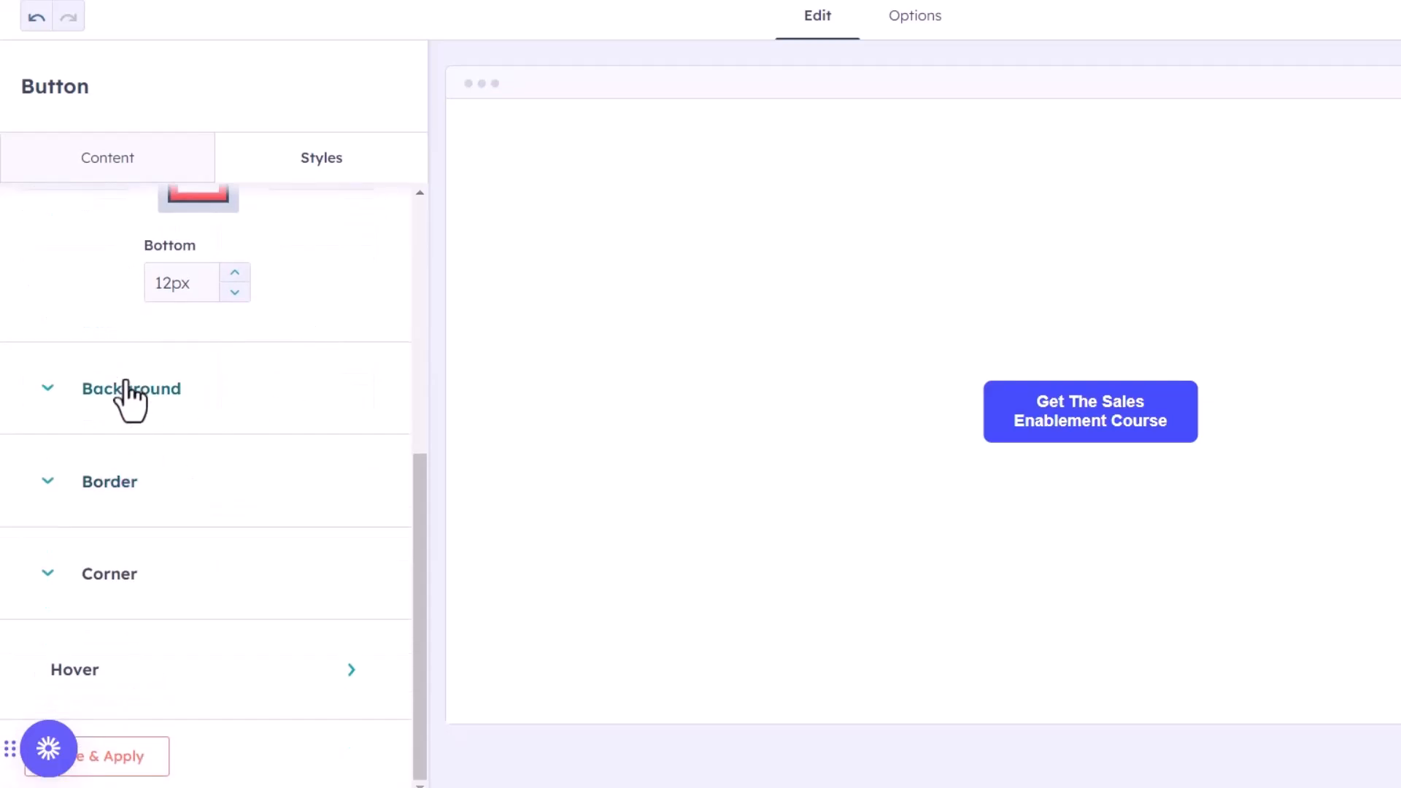
Set the button's background color to pure red and apply the style changes.
{"action": "left_click", "coordinate": [126, 384]}
{"action": "left_click", "coordinate": [277, 493]}
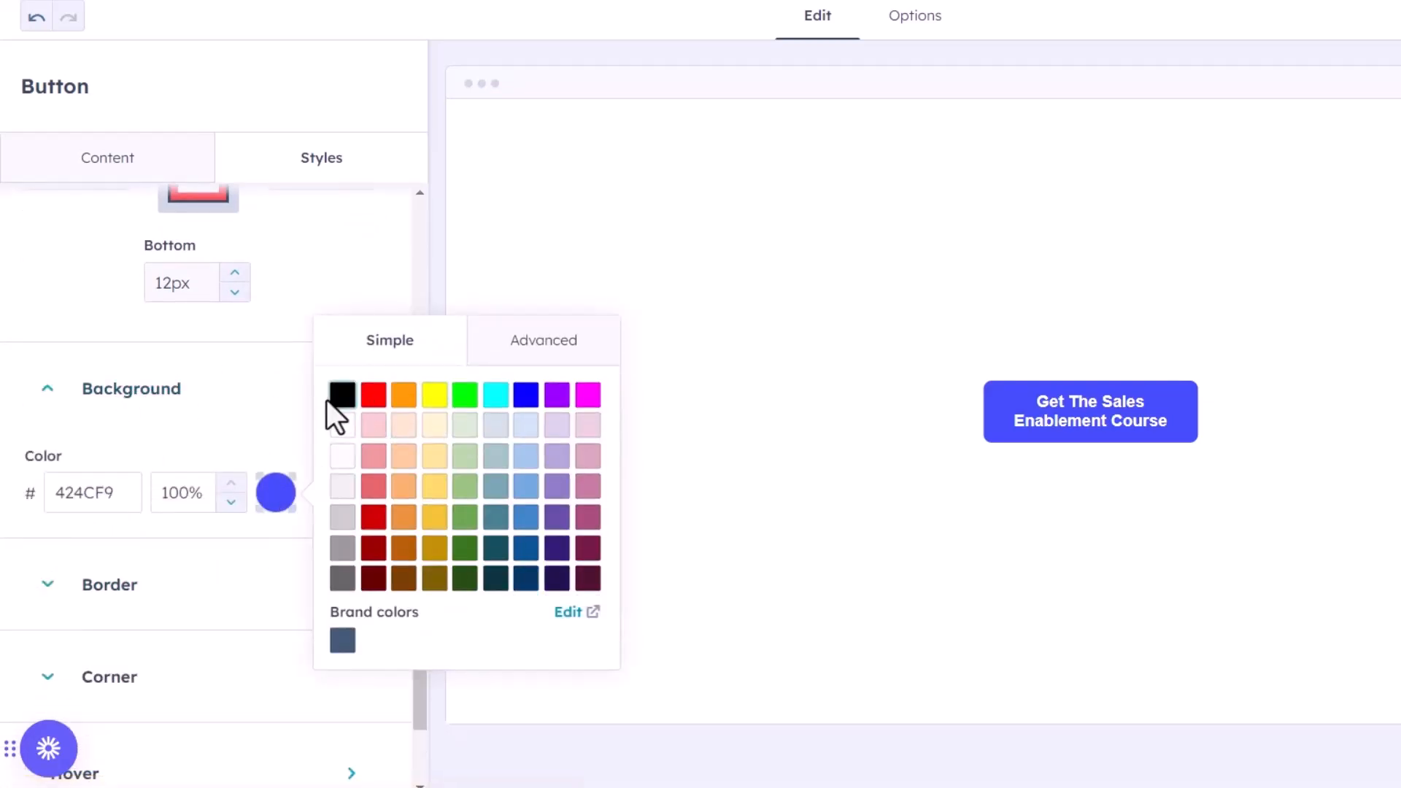
{"action": "left_click", "coordinate": [373, 395]}
{"action": "left_click", "coordinate": [226, 438]}
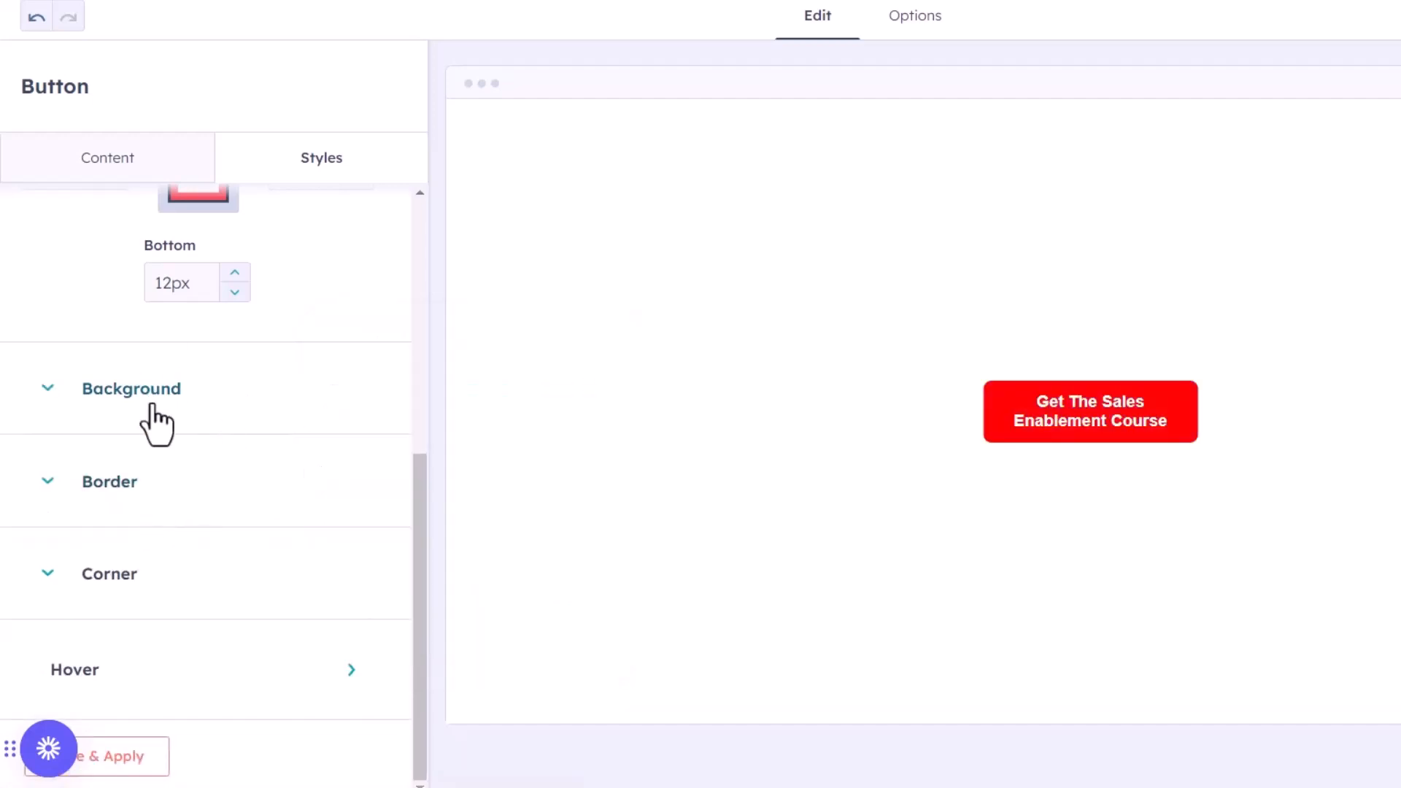
{"action": "scroll", "coordinate": [109, 379], "scroll_direction": "up", "scroll_amount": 7}
{"action": "scroll", "coordinate": [95, 357], "scroll_direction": "down", "scroll_amount": 6}
{"action": "left_click", "coordinate": [135, 759]}
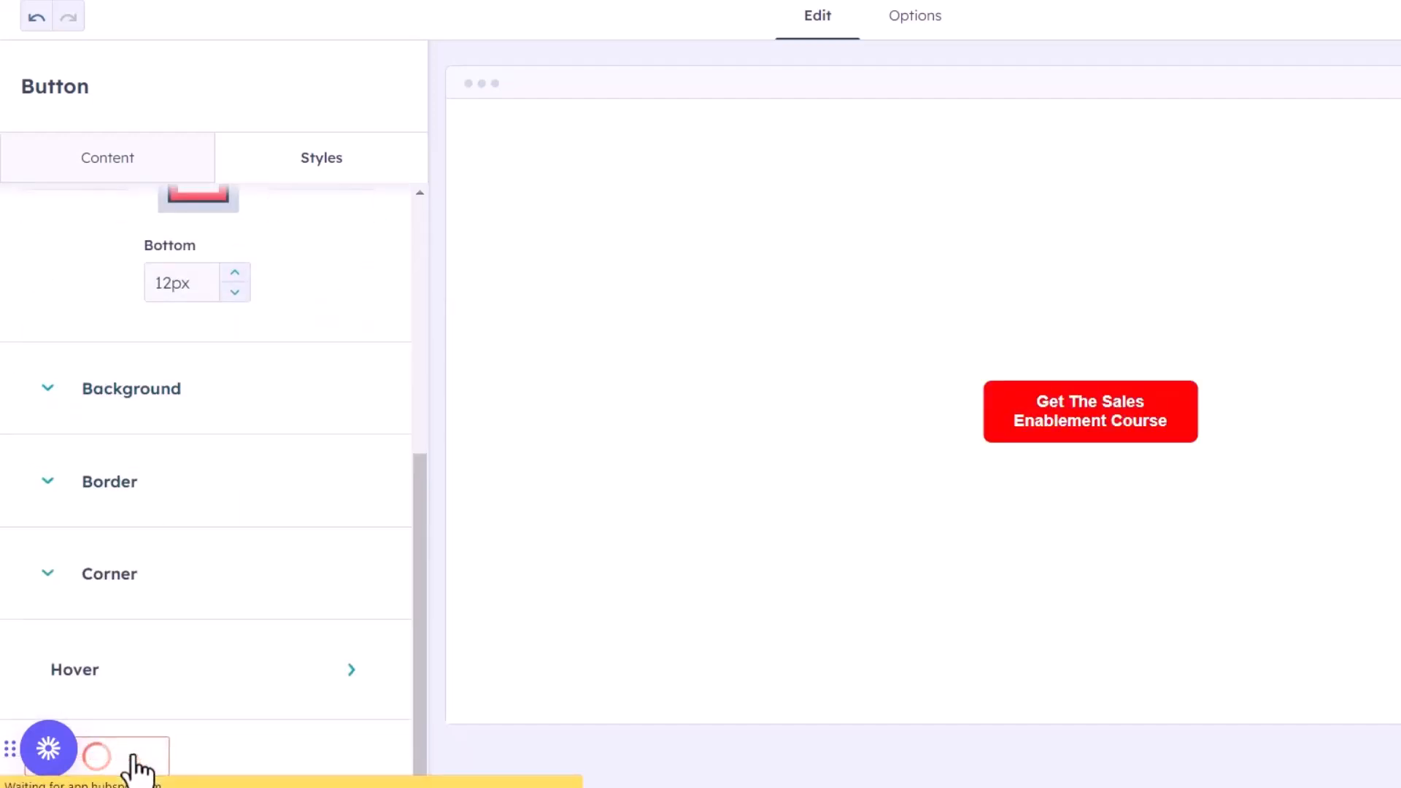
Rename the CTA as "CTA - Sales Enablement Course".
{"action": "left_click", "coordinate": [747, 86]}
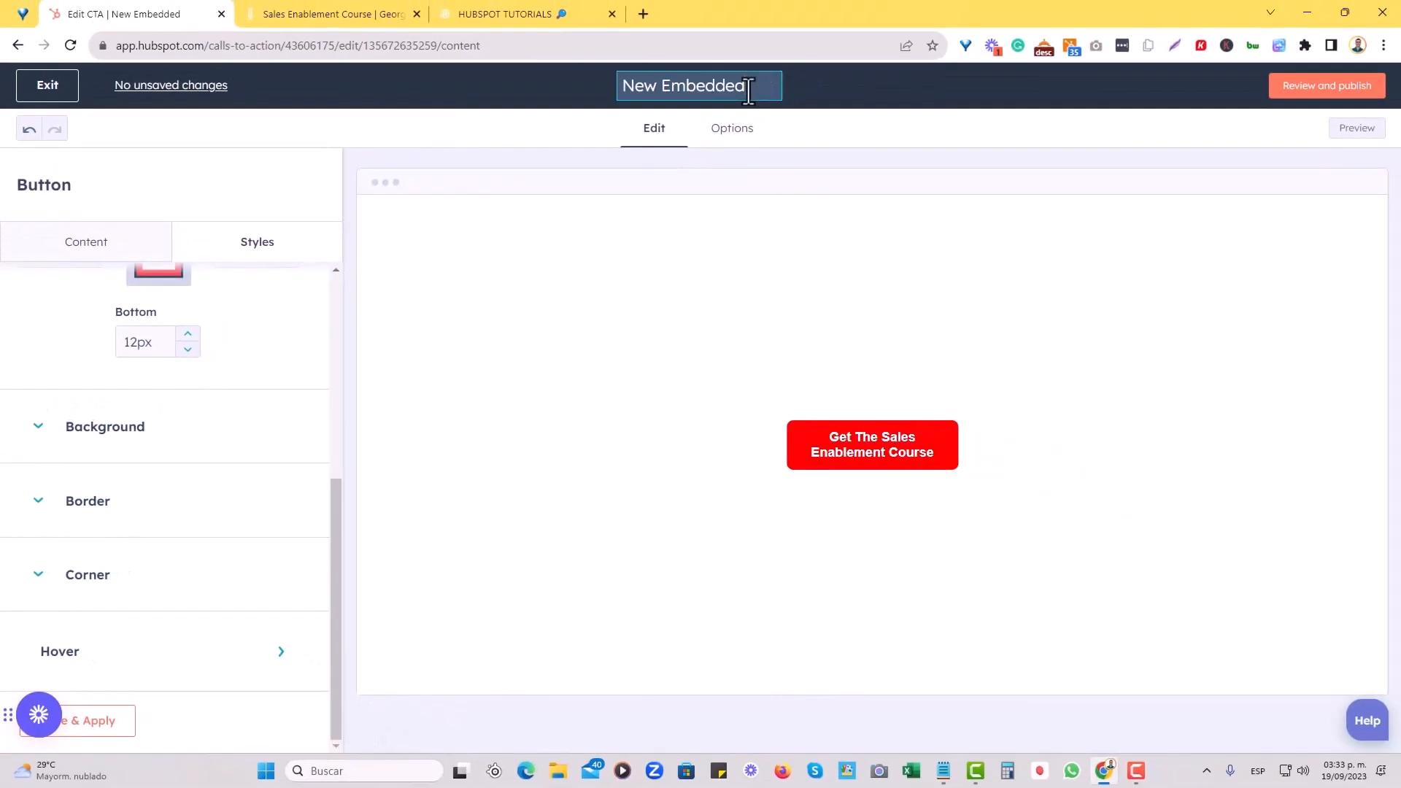
{"action": "key", "text": "BackSpace"}
{"action": "key", "text": "BackSpace"}
{"action": "key", "text": "BackSpace"}
{"action": "key", "text": "BackSpace"}
{"action": "key", "text": "BackSpace"}
{"action": "key", "text": "BackSpace"}
{"action": "key", "text": "BackSpace"}
{"action": "key", "text": "BackSpace"}
{"action": "key", "text": "BackSpace"}
{"action": "key", "text": "BackSpace"}
{"action": "key", "text": "BackSpace"}
{"action": "key", "text": "BackSpace"}
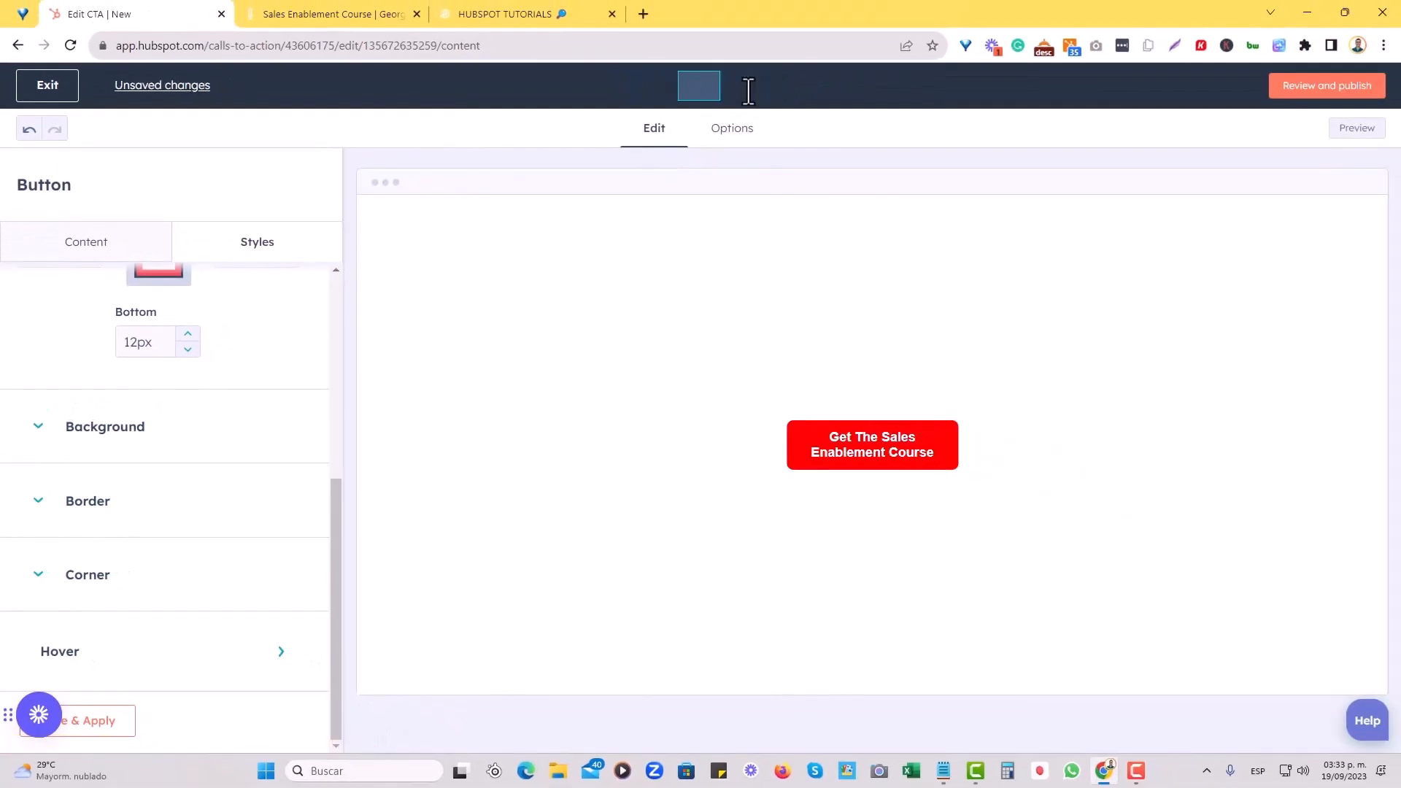
{"action": "type", "text": "CTA - Sales "}
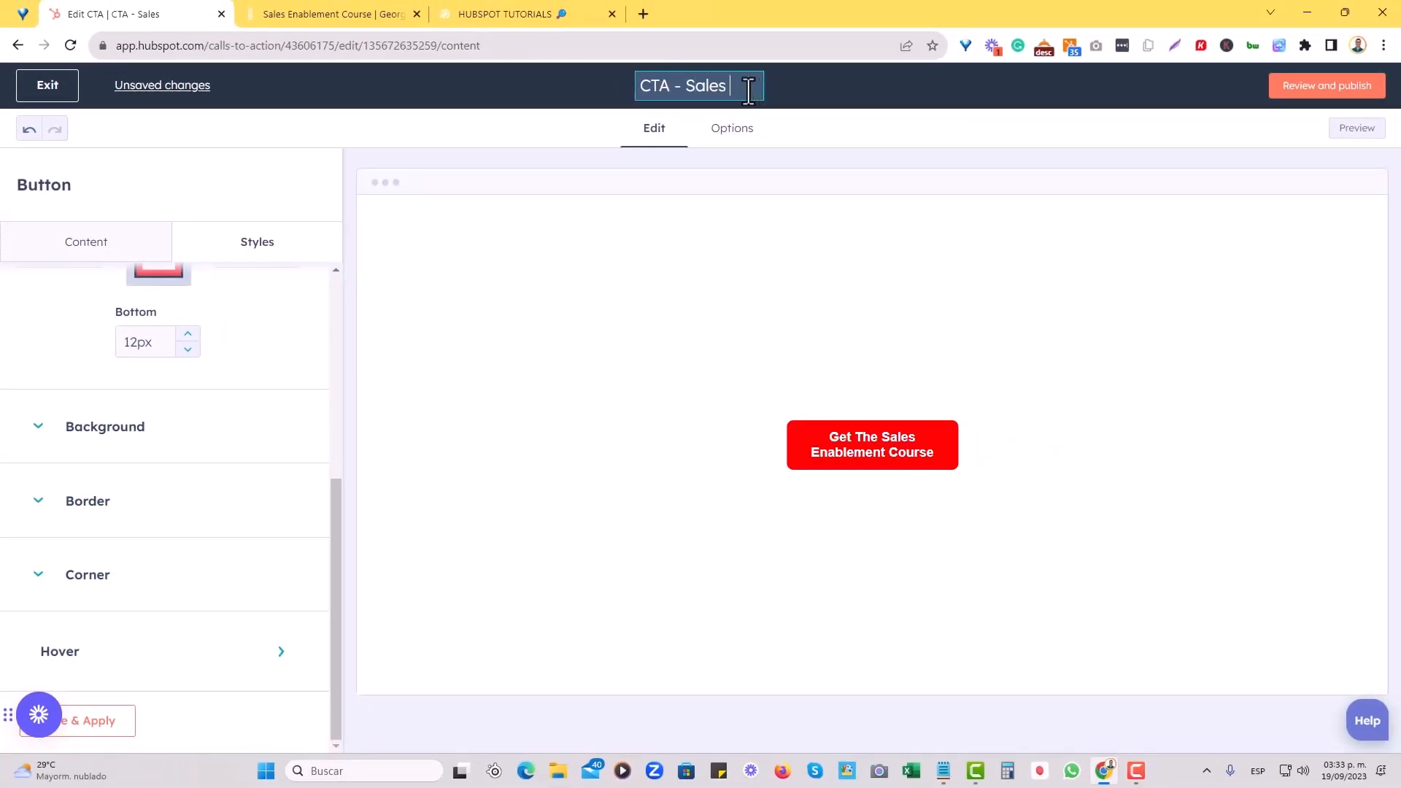
{"action": "type", "text": "Emablement Course"}
{"action": "key", "text": "Return"}
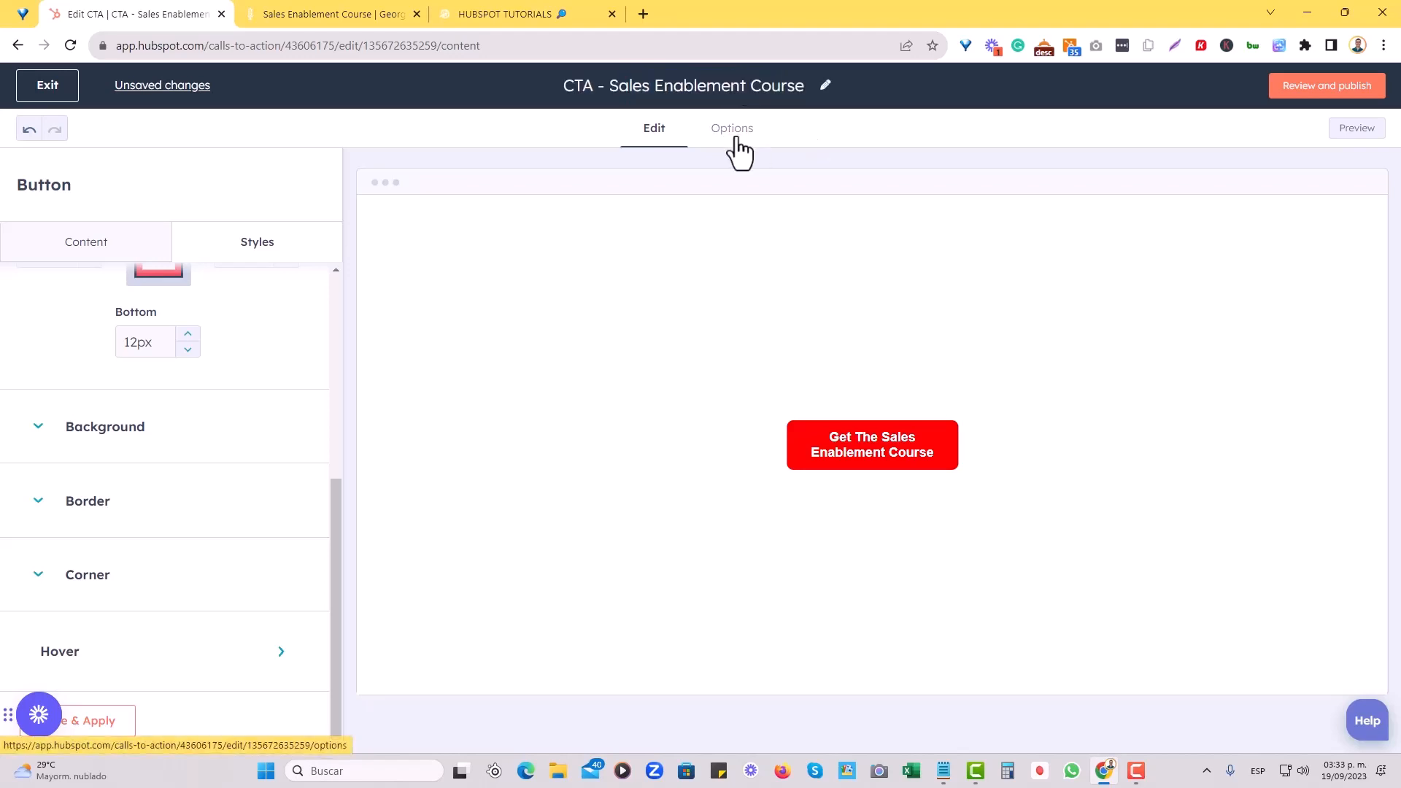
Assign the CTA to the campaign "New Leads - Welcome - 2023".
{"action": "left_click", "coordinate": [733, 131]}
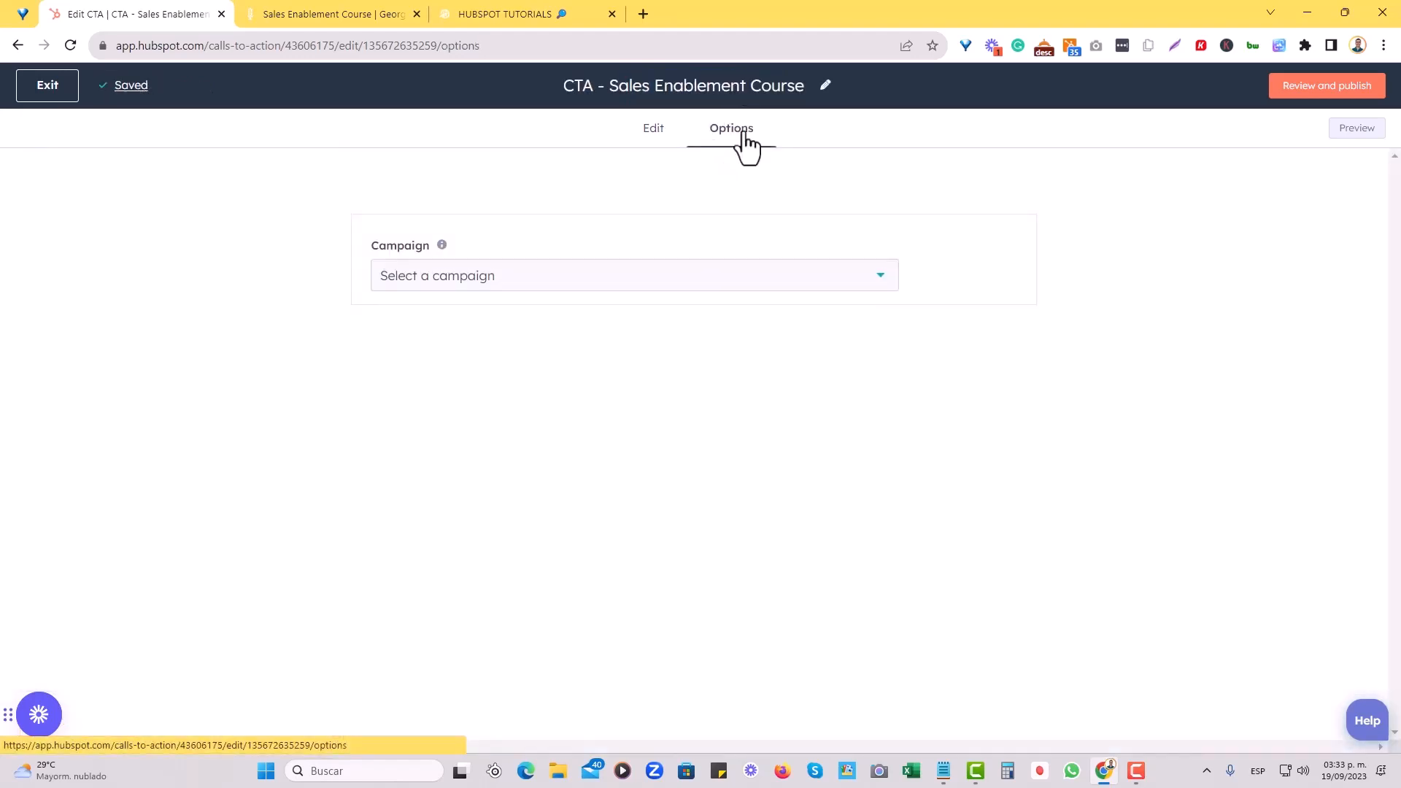
{"action": "left_click", "coordinate": [574, 285]}
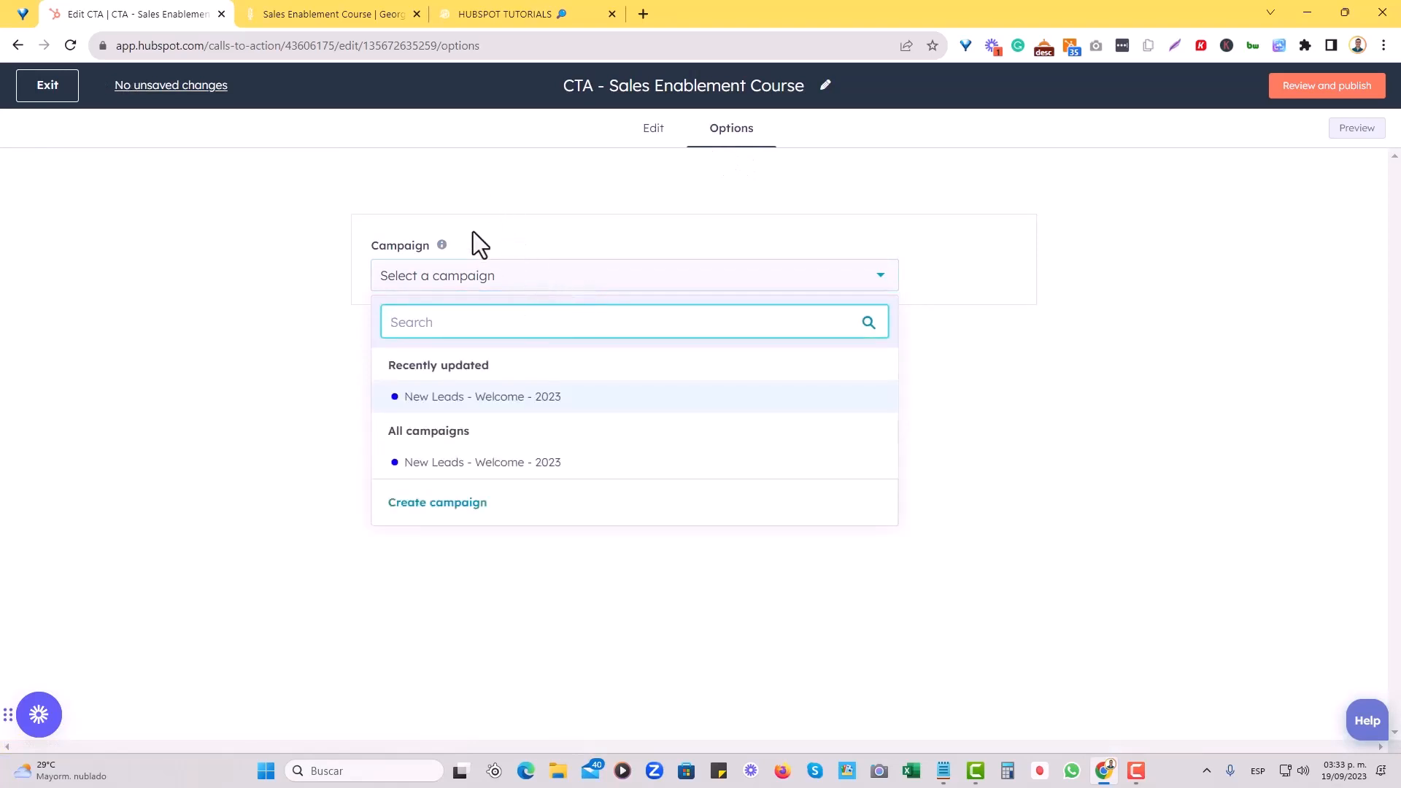
{"action": "left_click", "coordinate": [515, 398]}
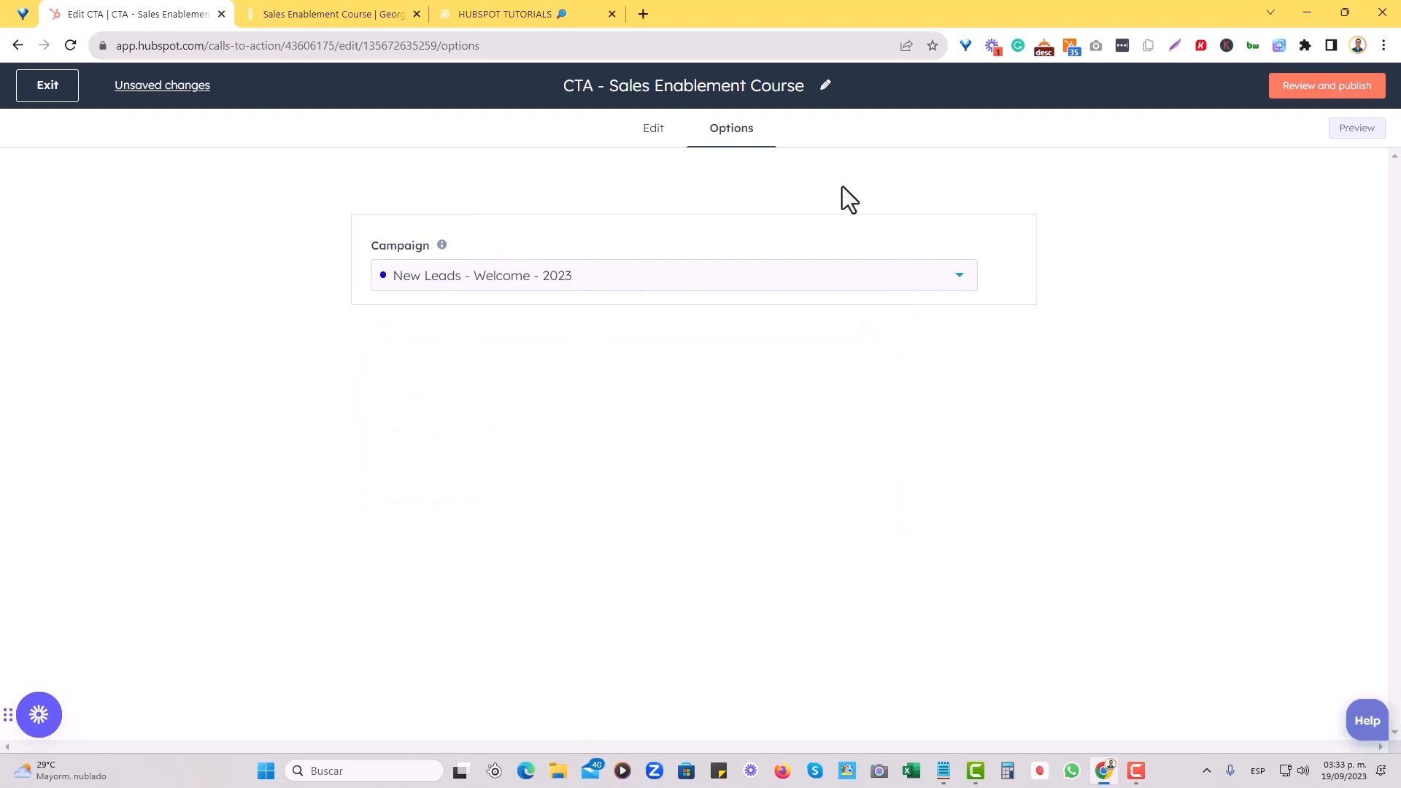
Preview the CTA, test its button link, close the opened course page and return to the editor.
{"action": "left_click", "coordinate": [1350, 131]}
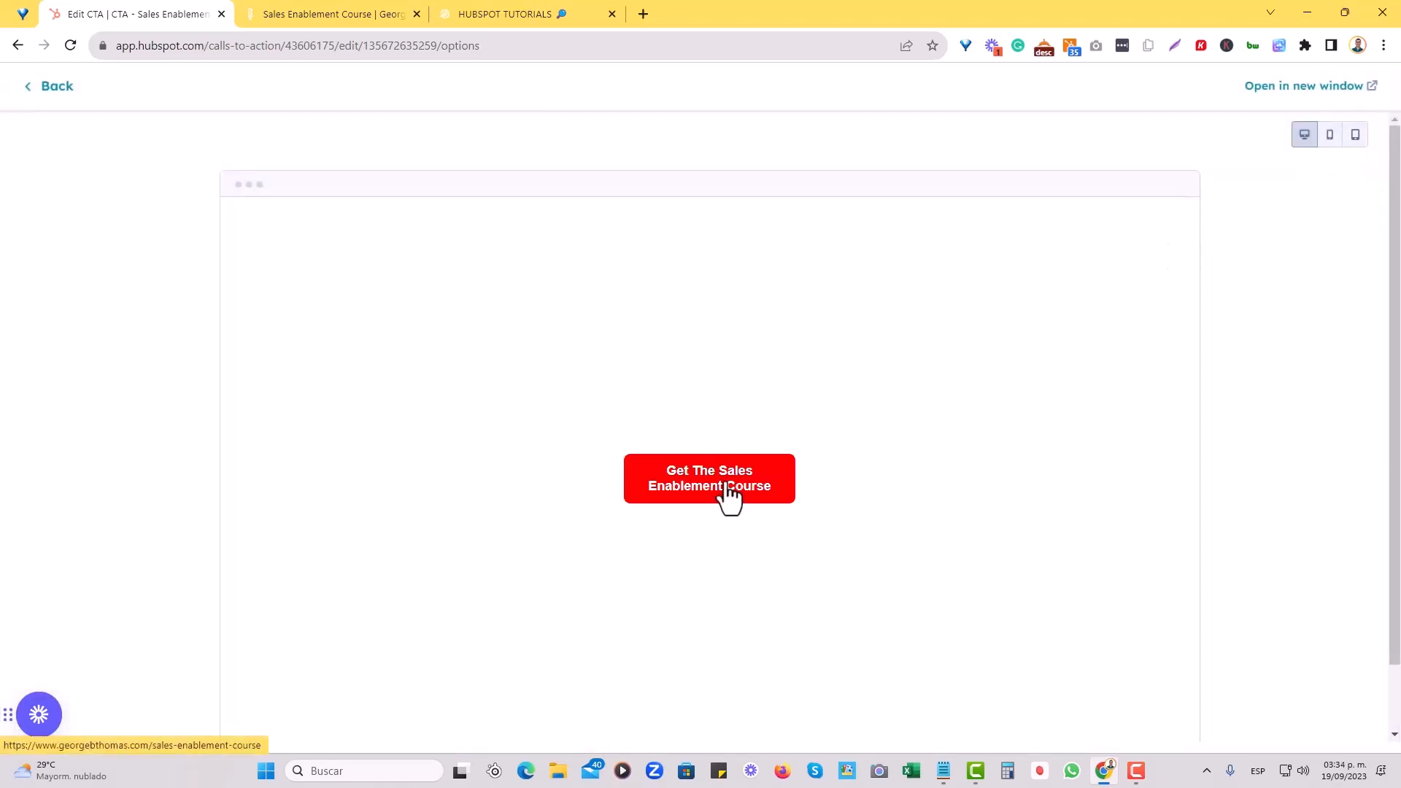
{"action": "left_click", "coordinate": [726, 488]}
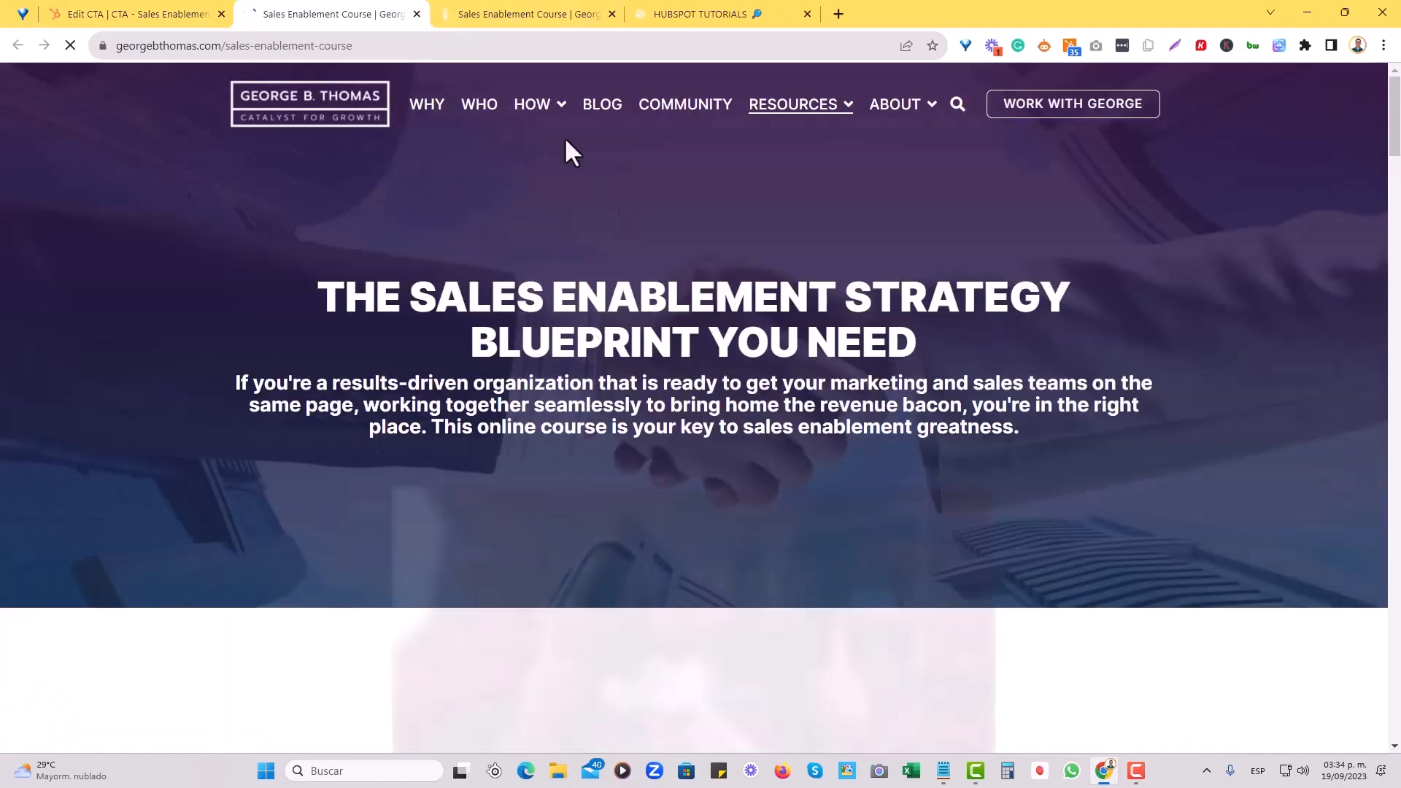
{"action": "left_click", "coordinate": [417, 14]}
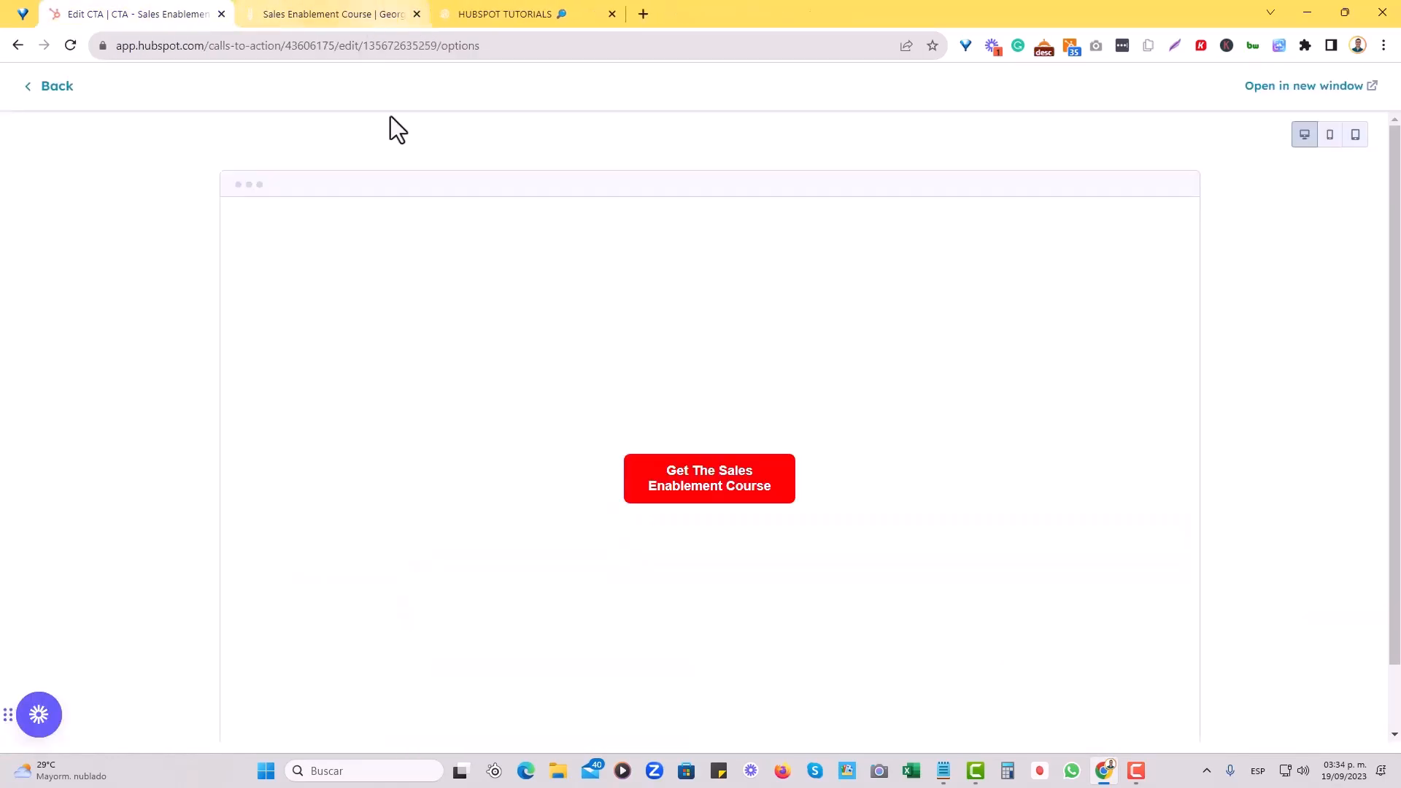
{"action": "left_click", "coordinate": [51, 88]}
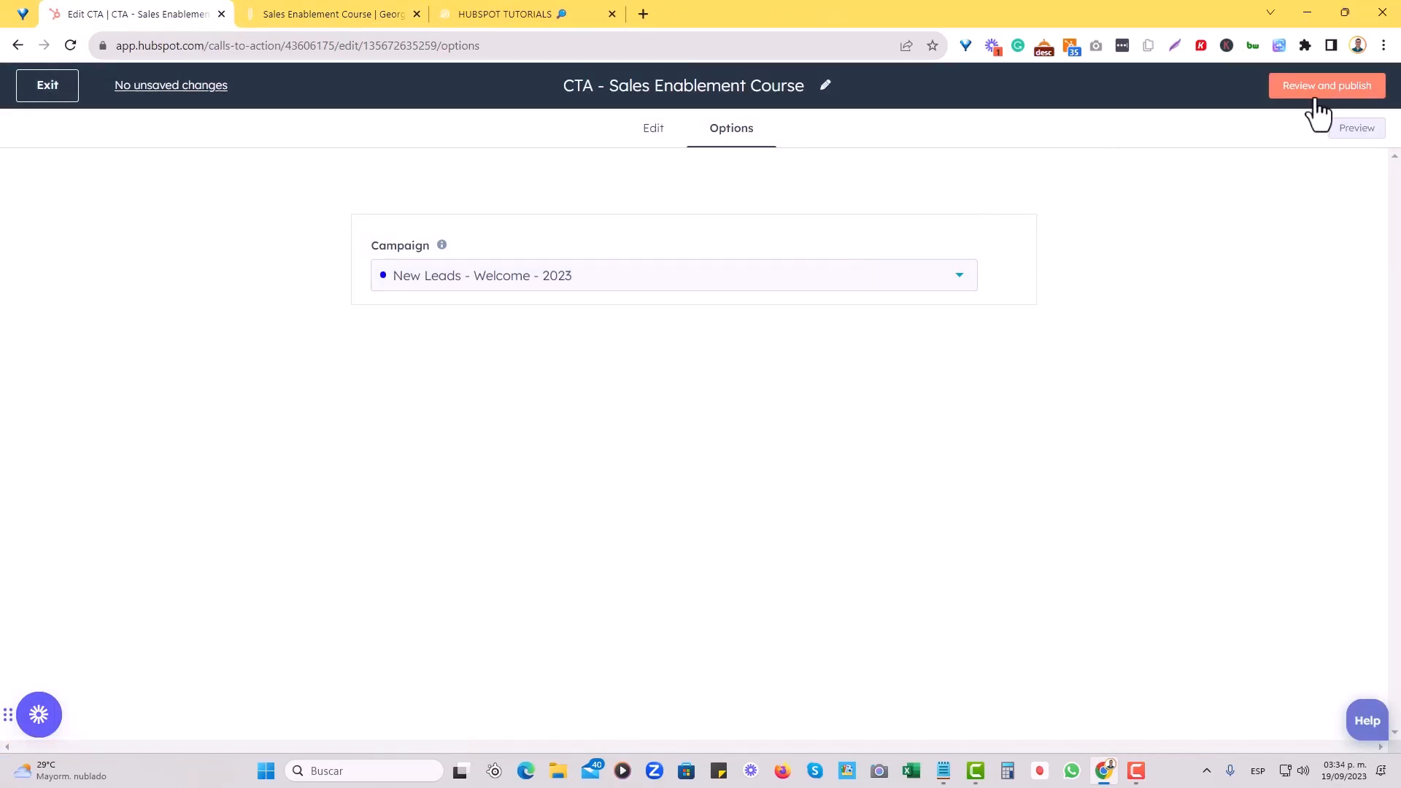
Publish the CTA, dismiss the embed code dialog and go back to the list of all CTAs.
{"action": "left_click", "coordinate": [1311, 95]}
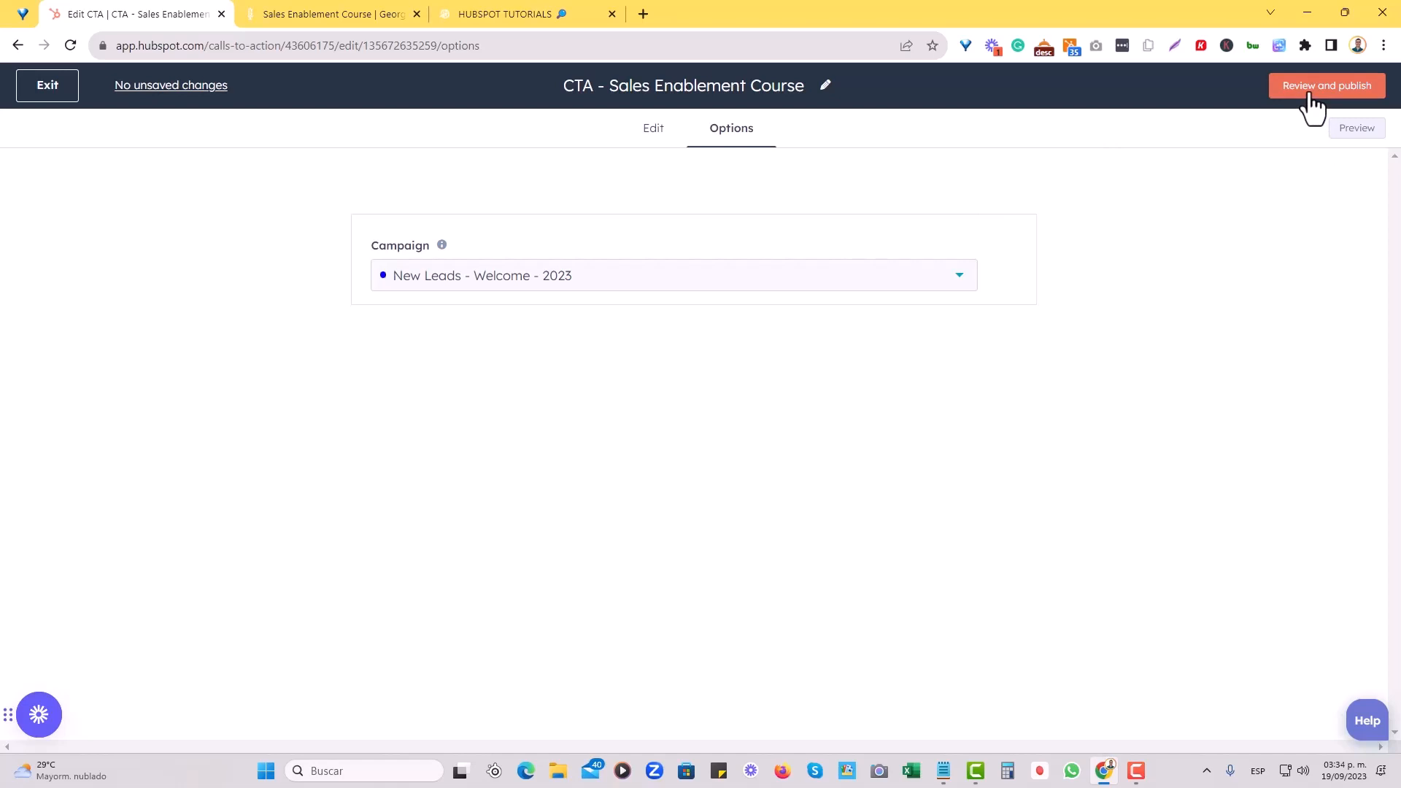
{"action": "left_click", "coordinate": [1311, 95]}
{"action": "left_click", "coordinate": [906, 715]}
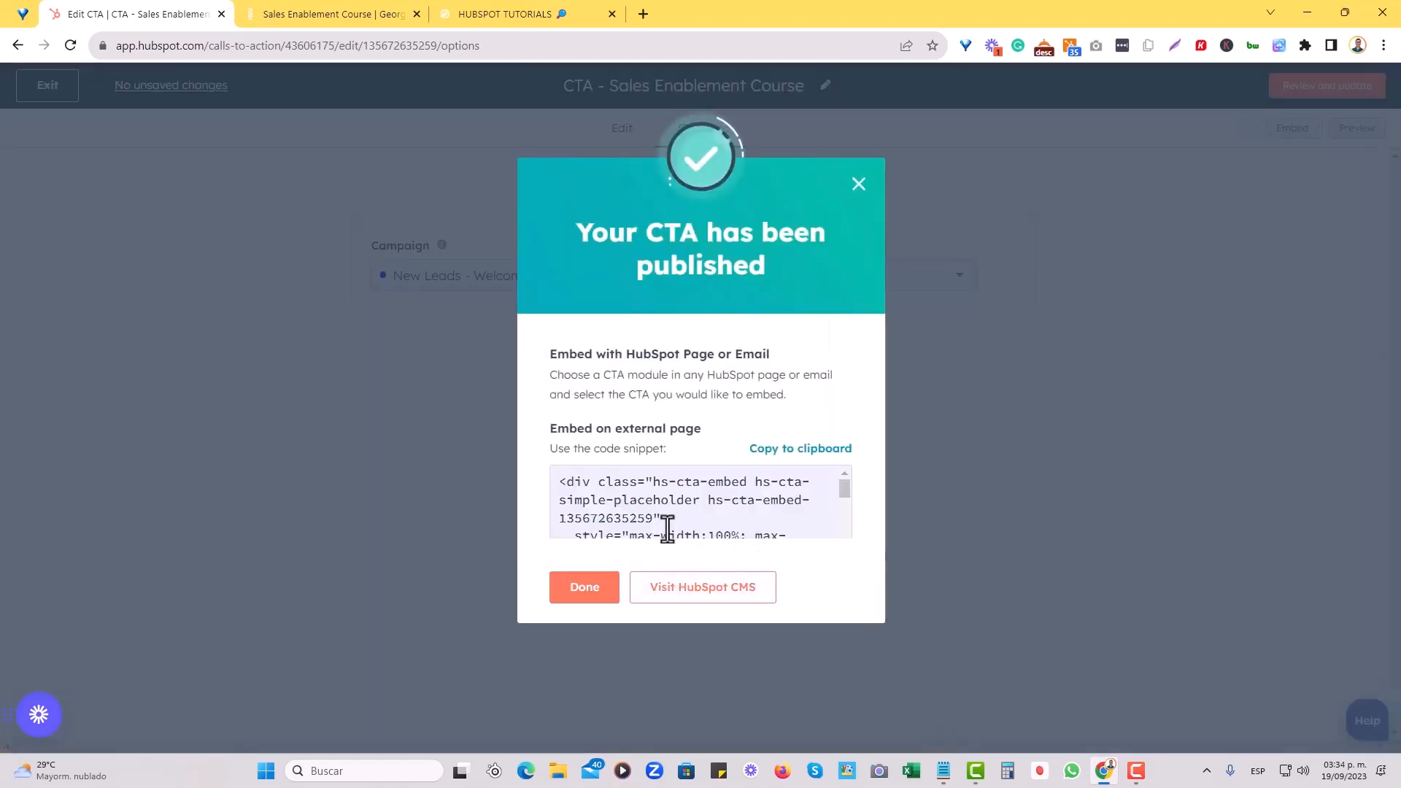
{"action": "left_click", "coordinate": [585, 587]}
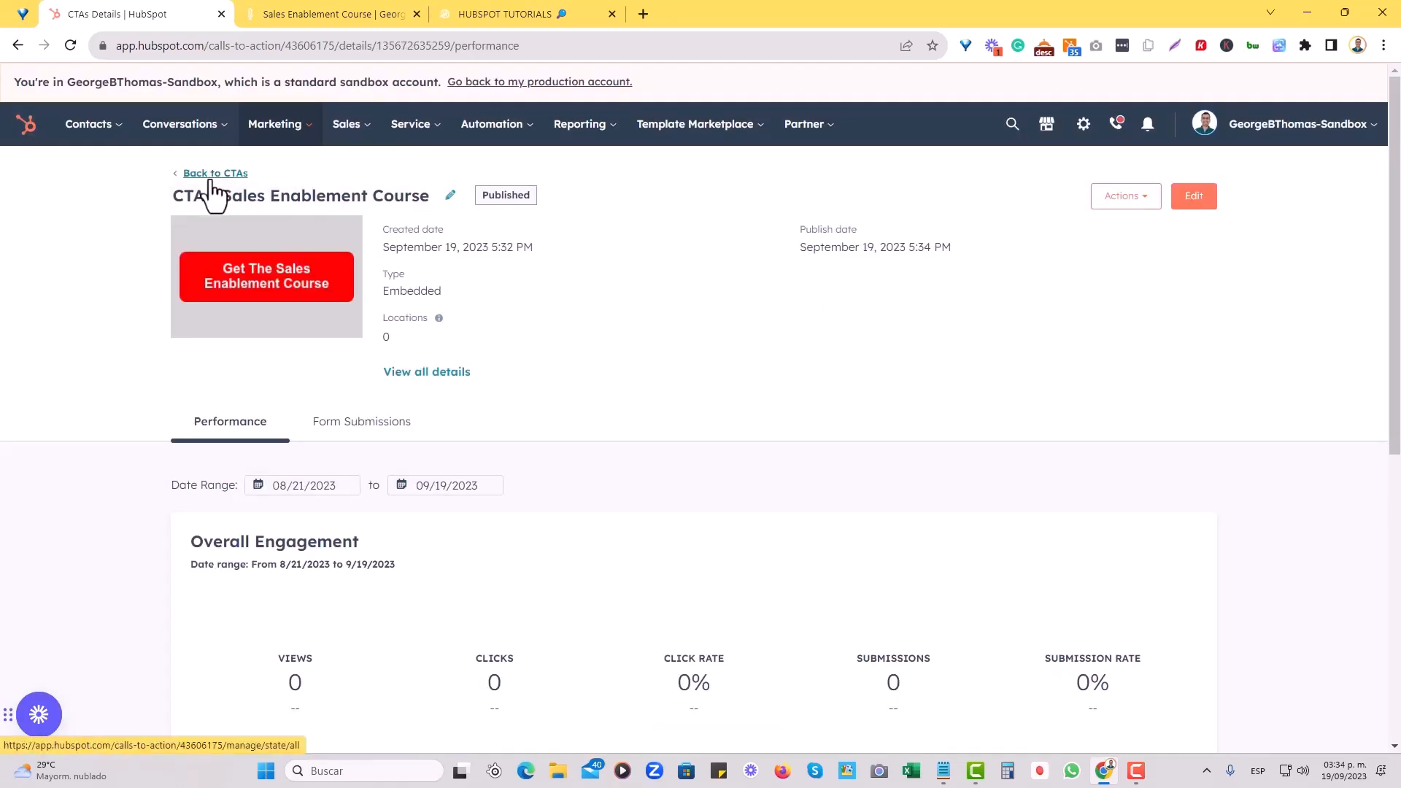
{"action": "left_click", "coordinate": [214, 175]}
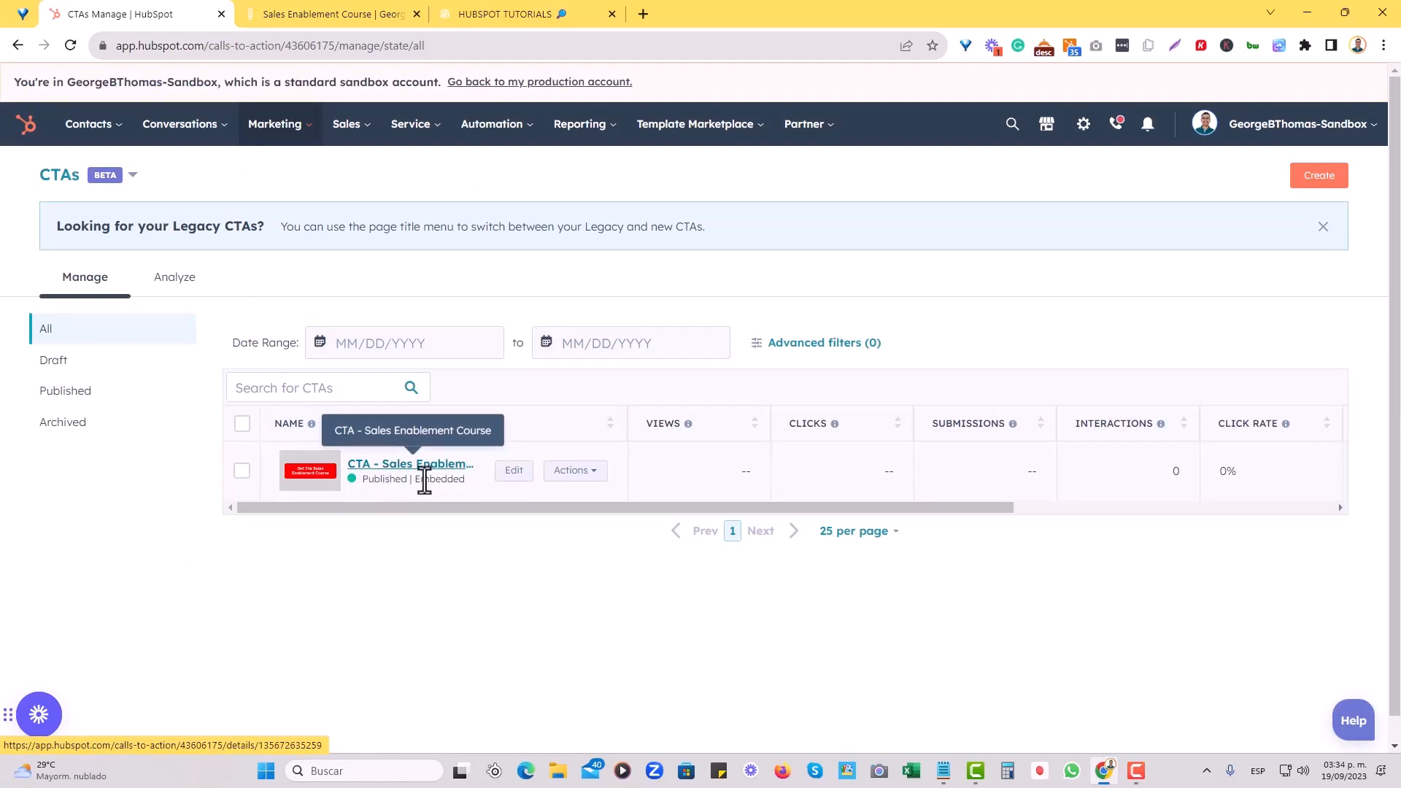
Review the performance and last-modified columns for the published CTA in the CTA list.
{"action": "left_click_drag", "start_coordinate": [650, 508], "coordinate": [920, 509]}
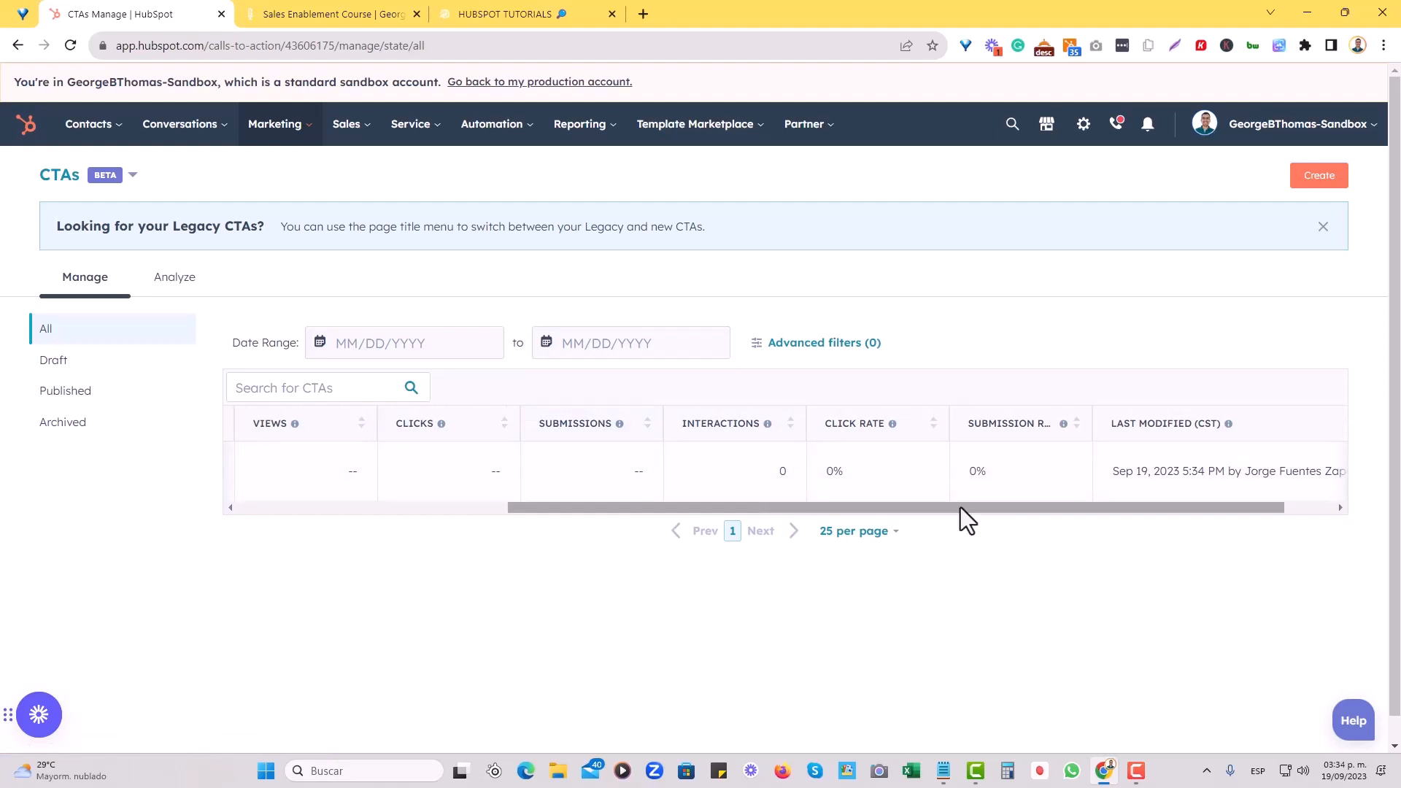
{"action": "scroll", "coordinate": [1026, 506], "scroll_direction": "right", "scroll_amount": 2}
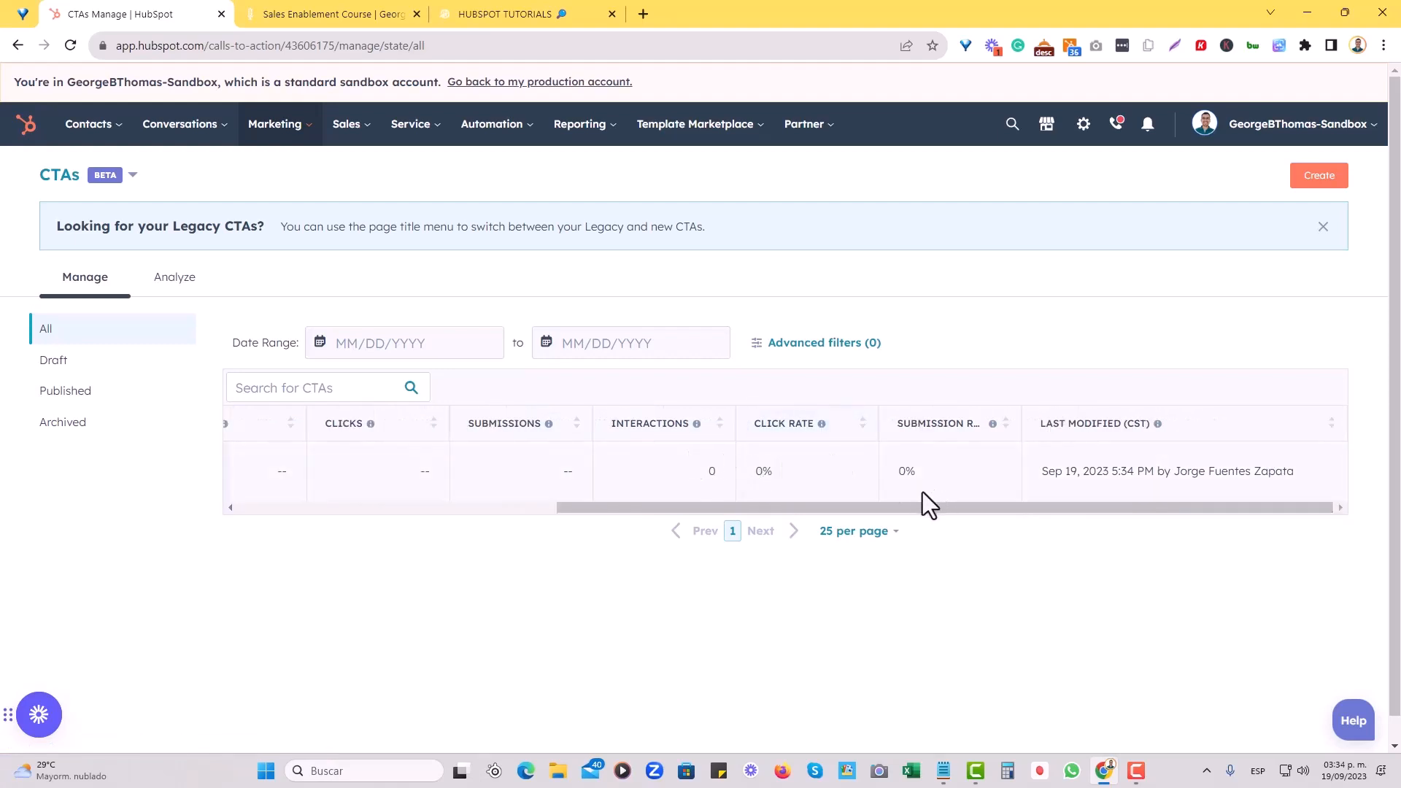
{"action": "left_click_drag", "start_coordinate": [901, 511], "coordinate": [480, 527]}
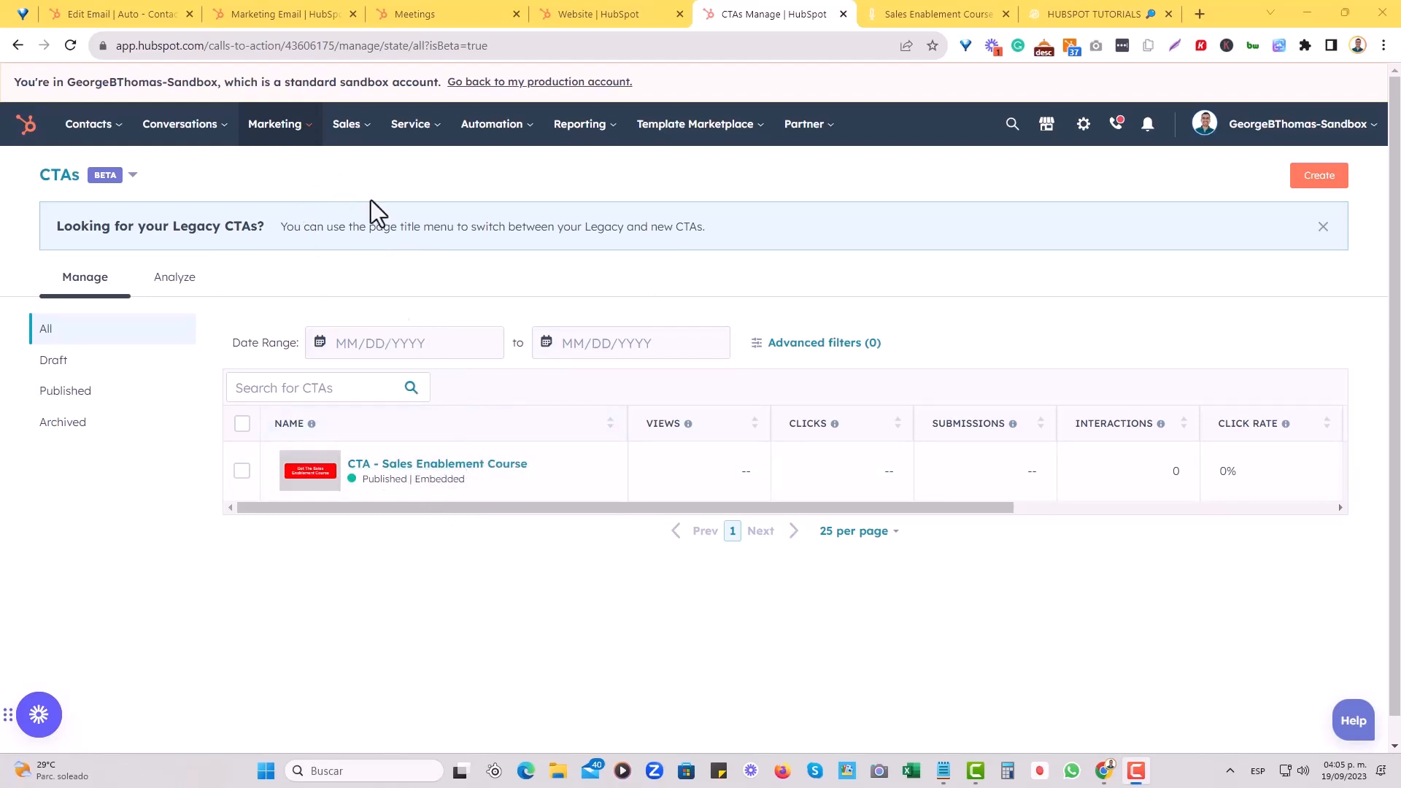
Open the marketing emails and clone "HubHeroes - Launch List Email" as a regular email.
{"action": "left_click", "coordinate": [281, 131]}
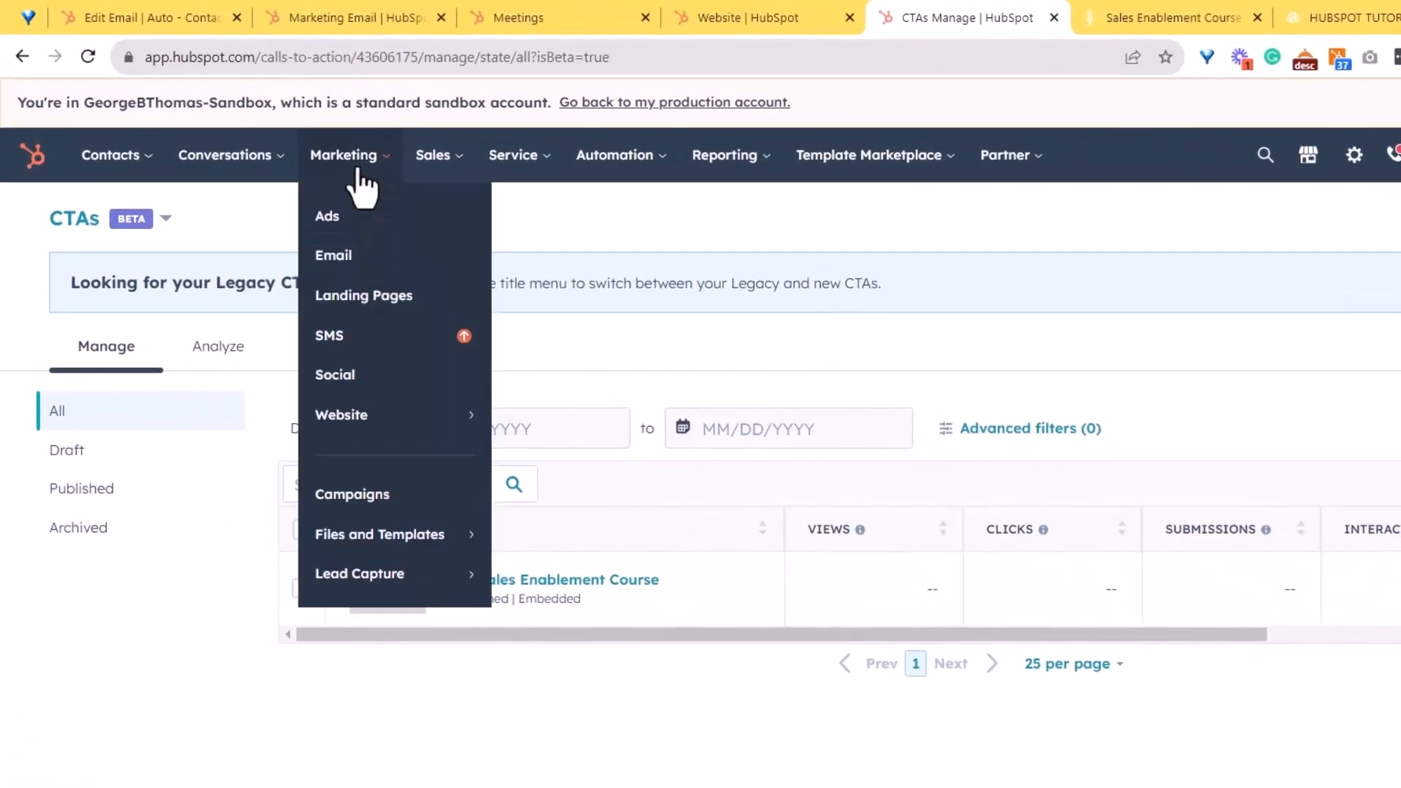
{"action": "left_click", "coordinate": [333, 255]}
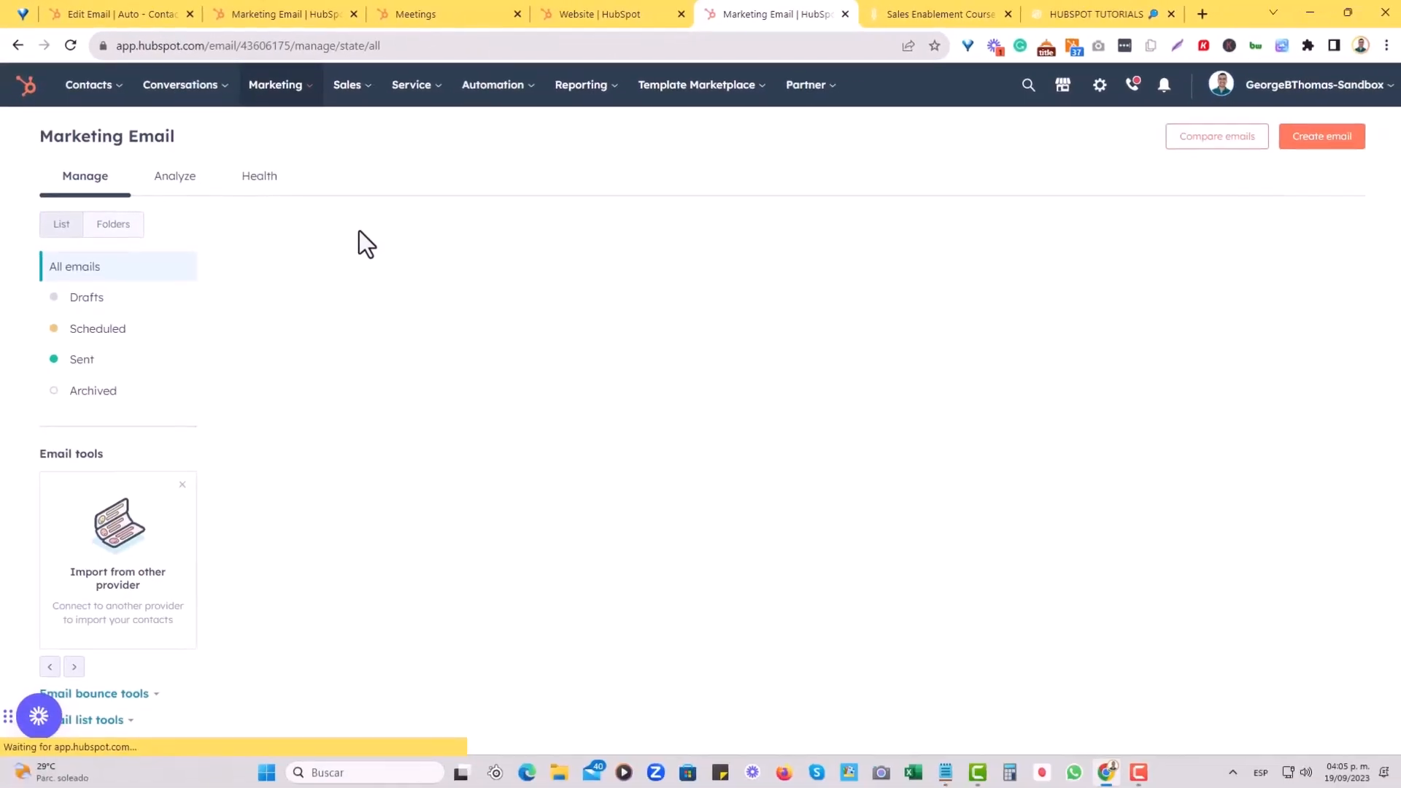
{"action": "scroll", "coordinate": [641, 397], "scroll_direction": "down", "scroll_amount": 7}
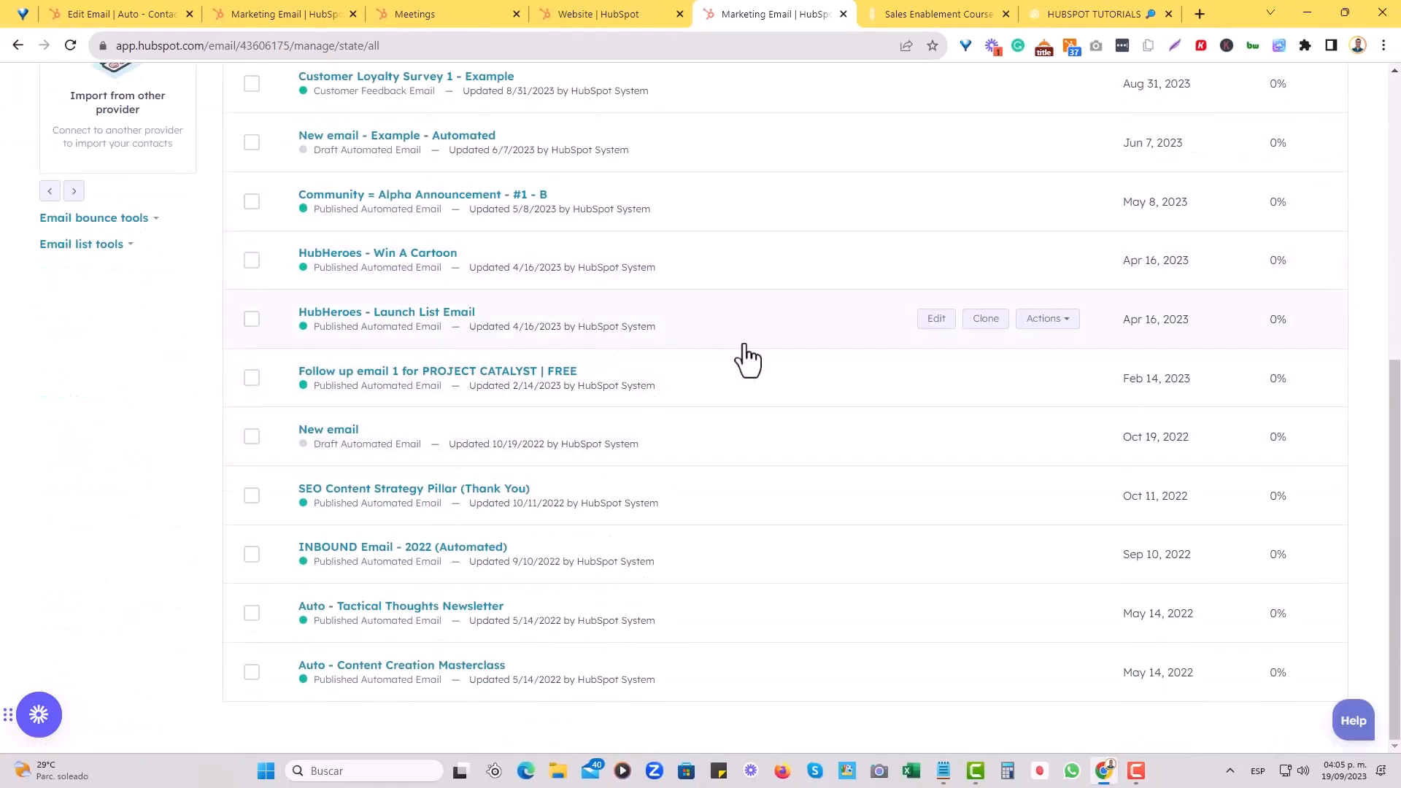
{"action": "left_click", "coordinate": [983, 321]}
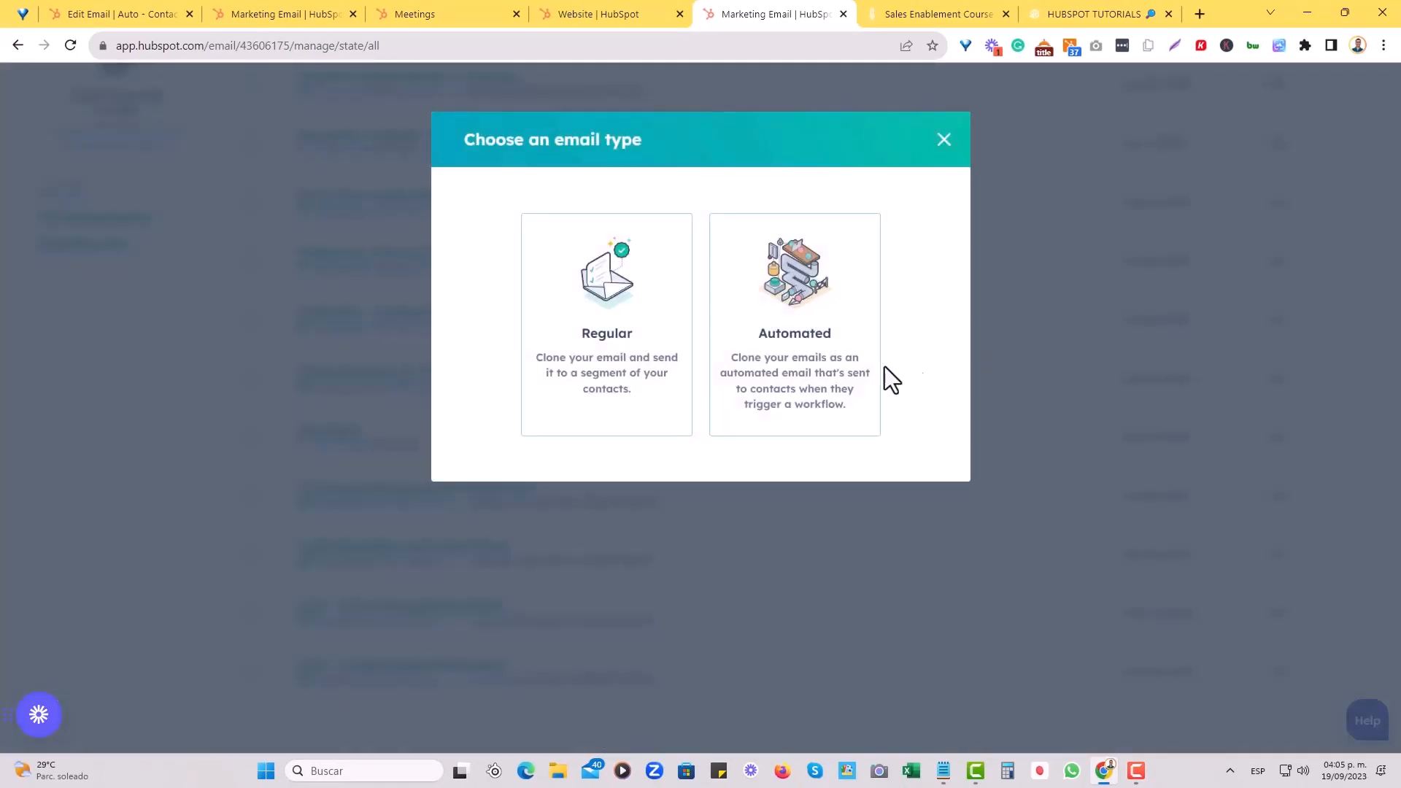
{"action": "left_click", "coordinate": [604, 407]}
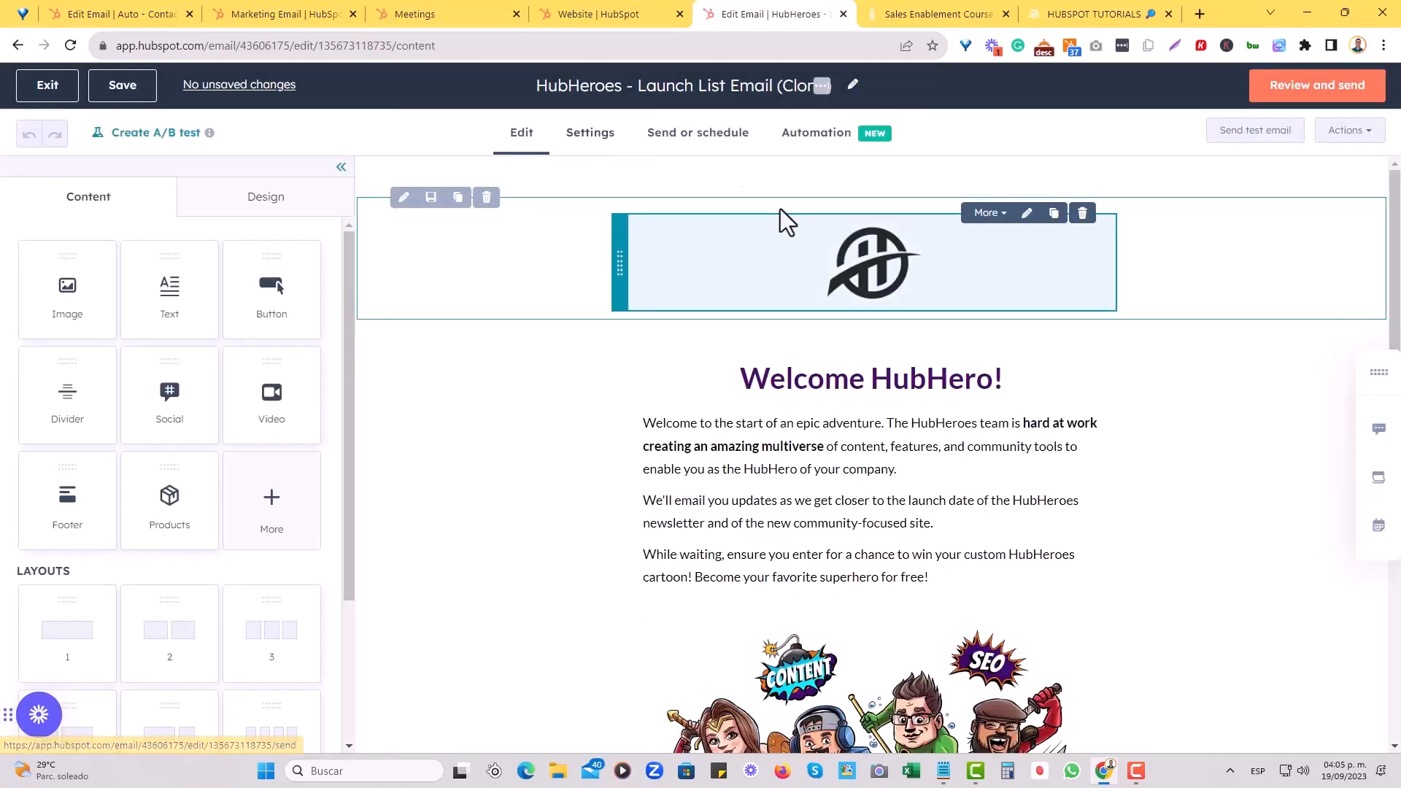
Add a button below the closing signature of the email and set it to link to a CTA.
{"action": "scroll", "coordinate": [763, 297], "scroll_direction": "down", "scroll_amount": 10}
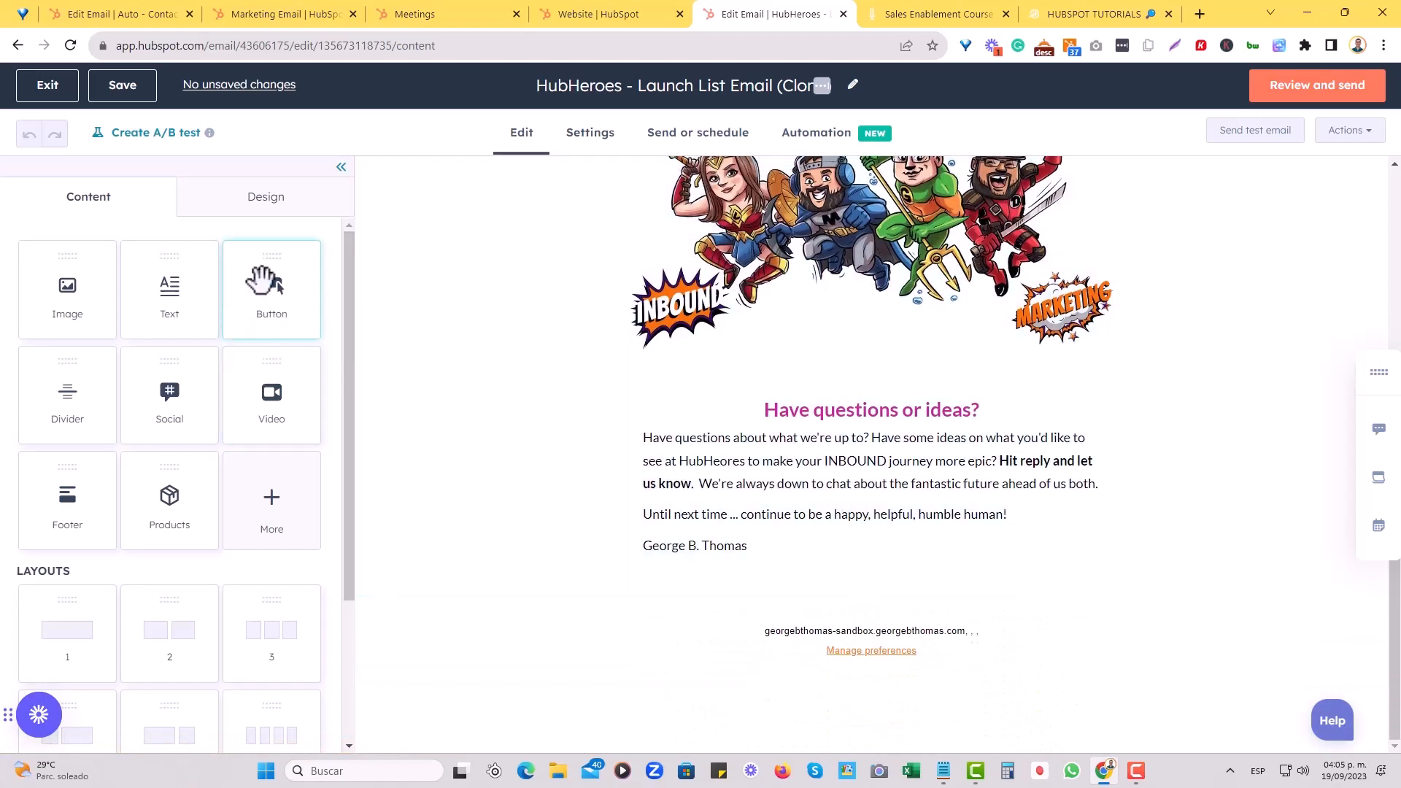
{"action": "mouse_move", "coordinate": [259, 281]}
{"action": "left_mouse_down"}
{"action": "mouse_move", "coordinate": [257, 314]}
{"action": "mouse_move", "coordinate": [257, 285]}
{"action": "mouse_move", "coordinate": [271, 299]}
{"action": "mouse_move", "coordinate": [328, 295]}
{"action": "mouse_move", "coordinate": [568, 445]}
{"action": "mouse_move", "coordinate": [812, 565]}
{"action": "left_mouse_up"}
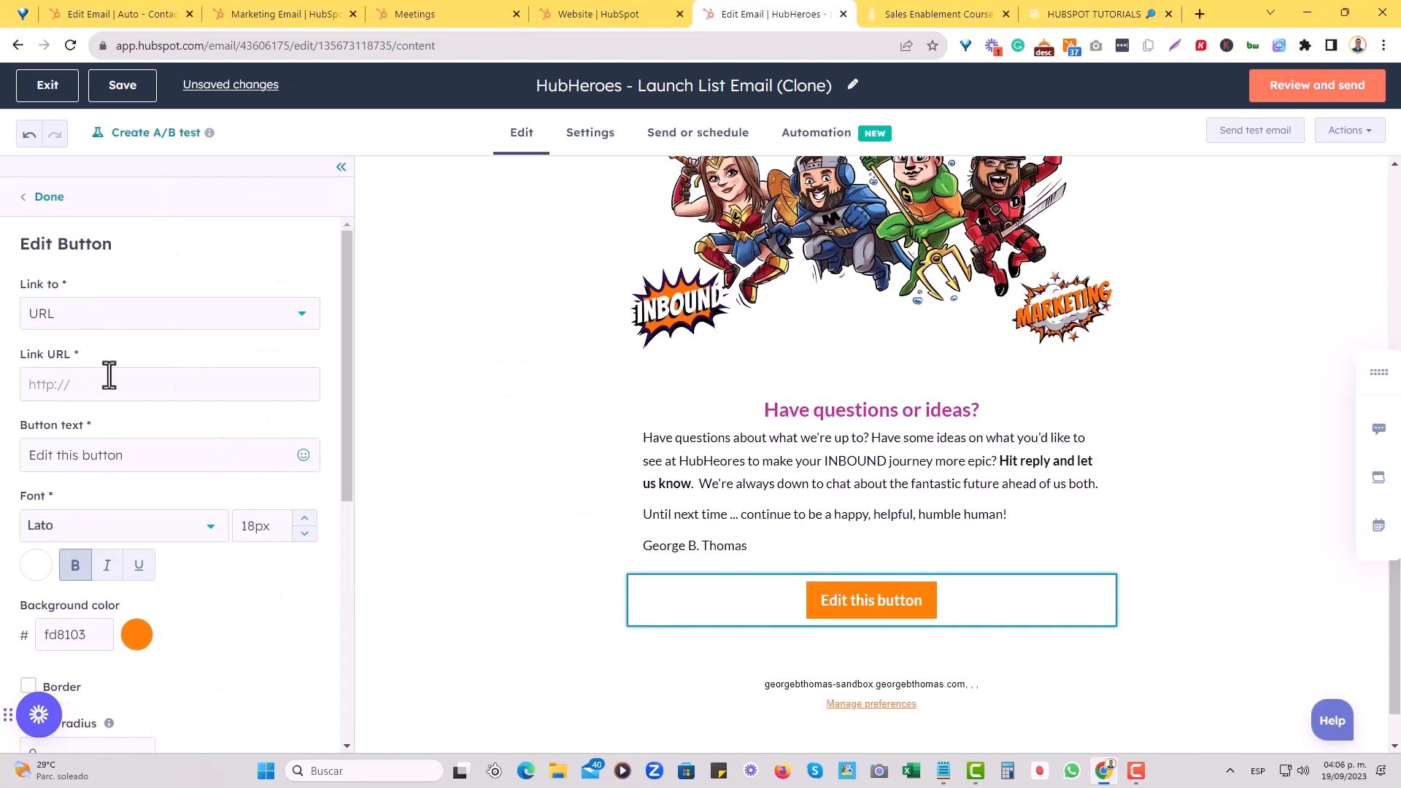
{"action": "left_click", "coordinate": [79, 319]}
{"action": "scroll", "coordinate": [103, 373], "scroll_direction": "up", "scroll_amount": 3}
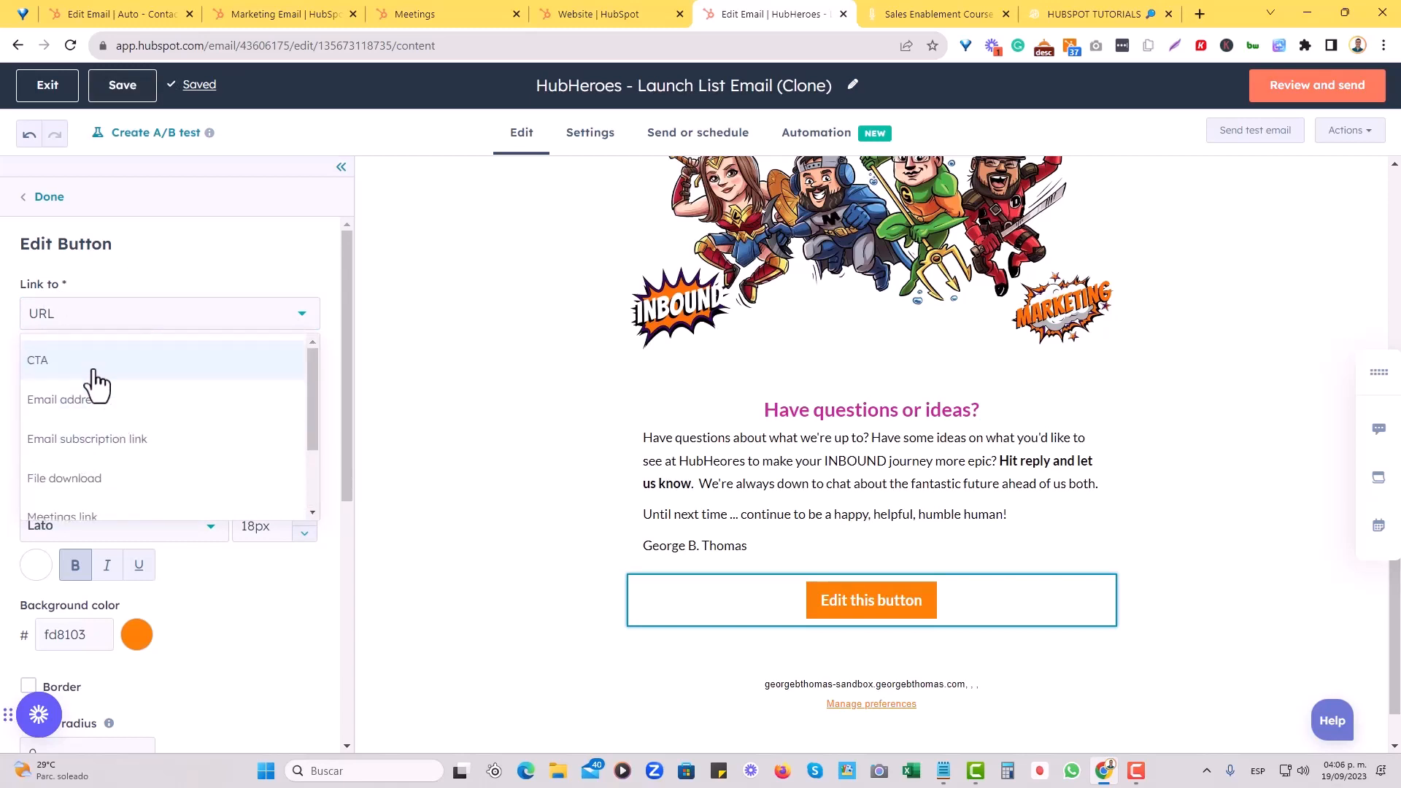
{"action": "left_click", "coordinate": [92, 365]}
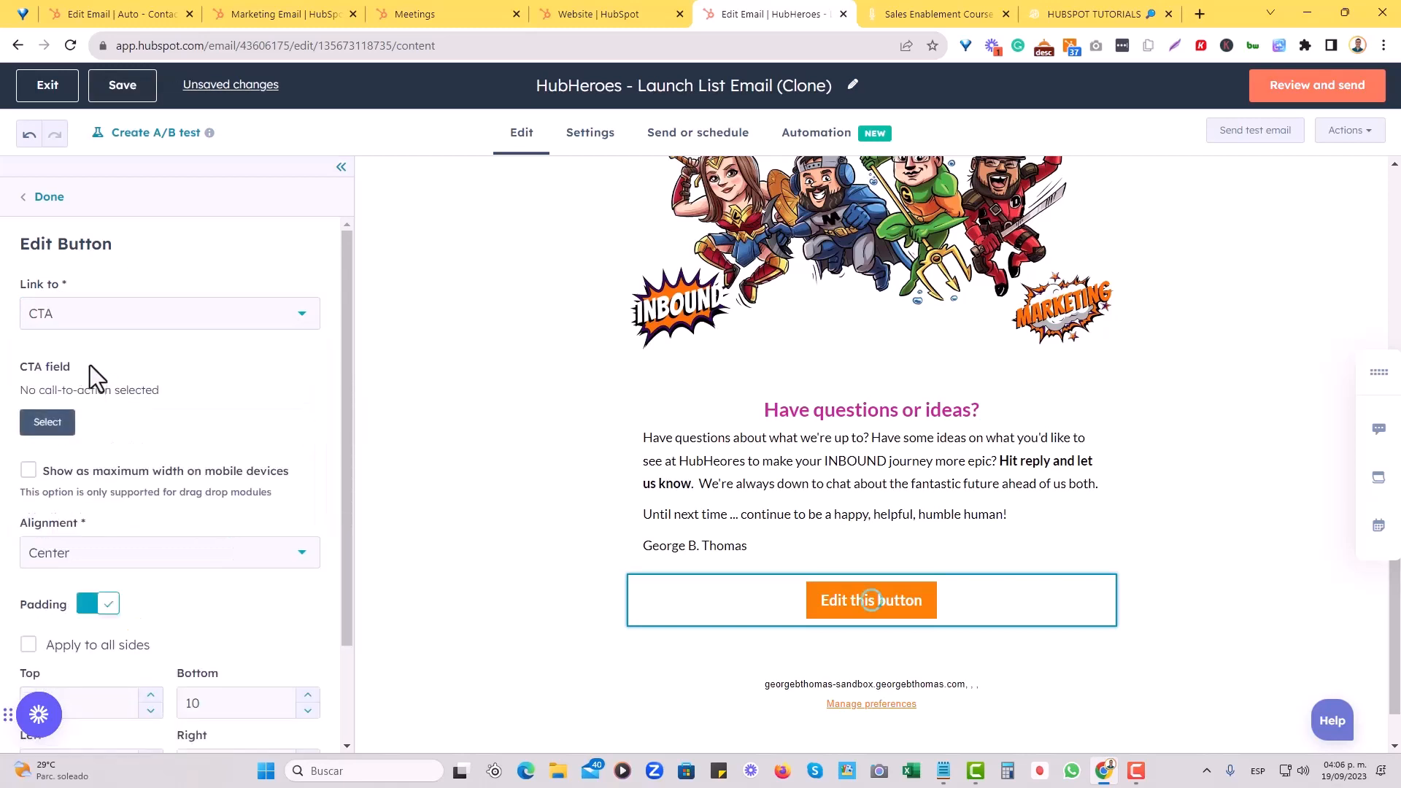
Insert "CTA - Sales Enablement Course" as the call-to-action for the new button.
{"action": "left_click", "coordinate": [49, 425]}
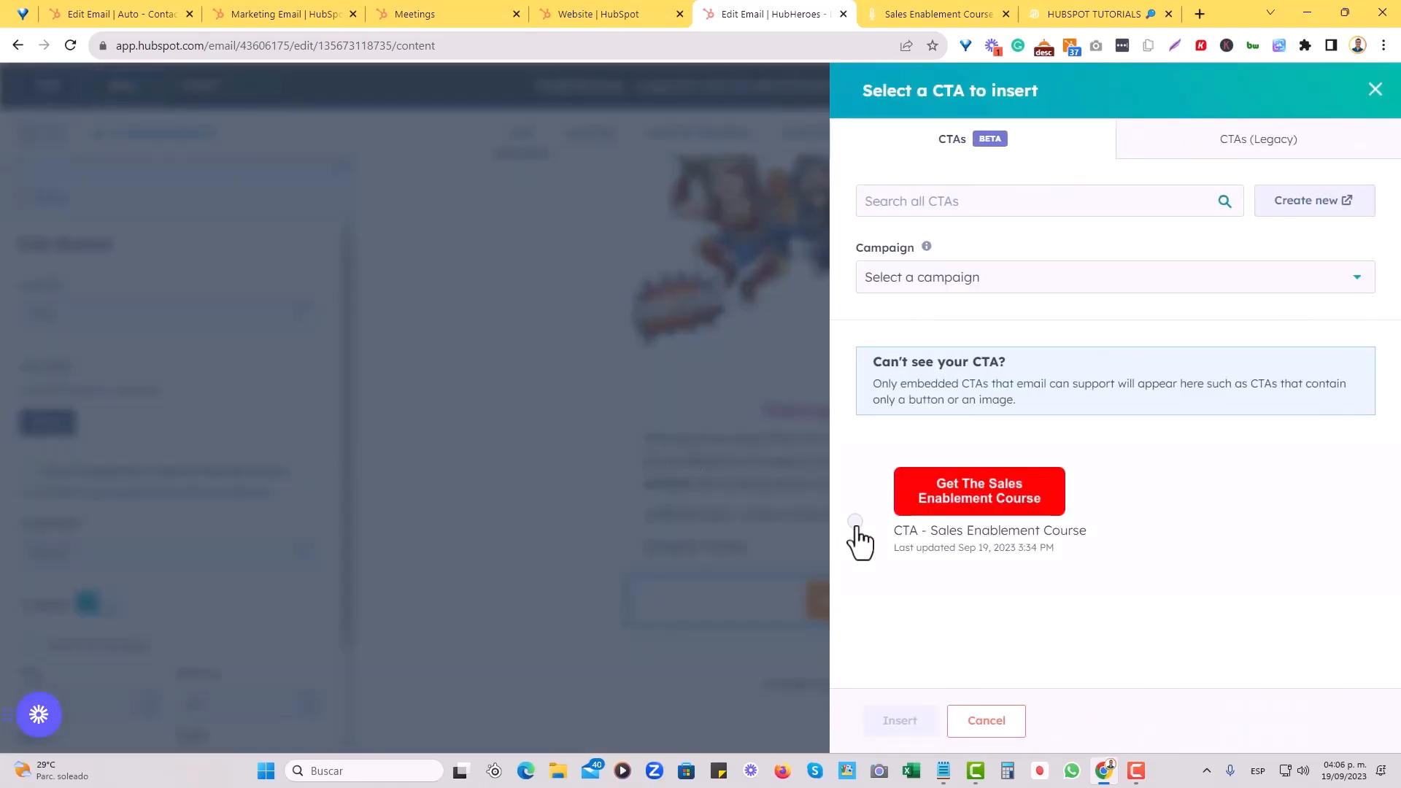
{"action": "left_click", "coordinate": [855, 523]}
{"action": "left_click", "coordinate": [906, 722]}
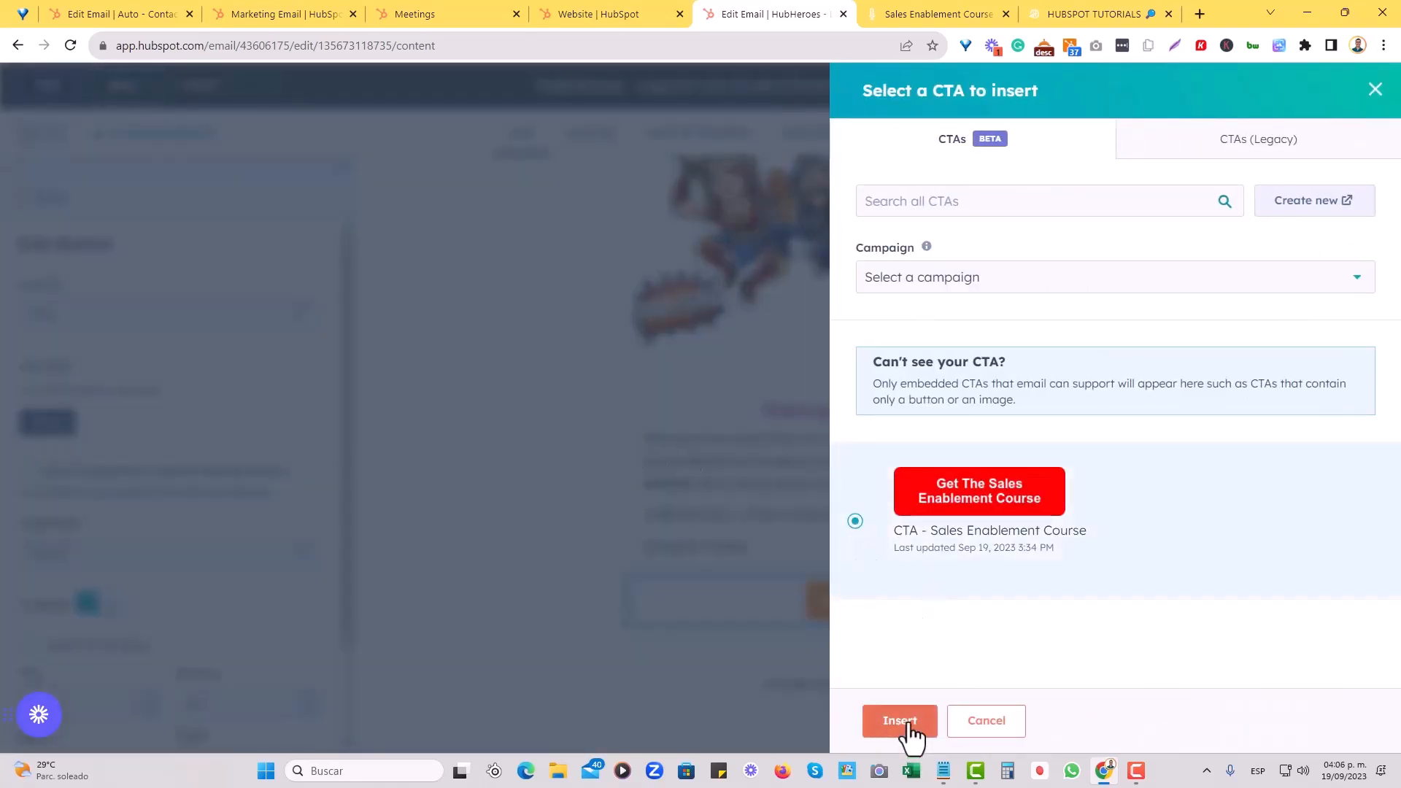
Check the CTA button's alignment options, keep Center and finish editing the button.
{"action": "scroll", "coordinate": [203, 459], "scroll_direction": "down", "scroll_amount": 2}
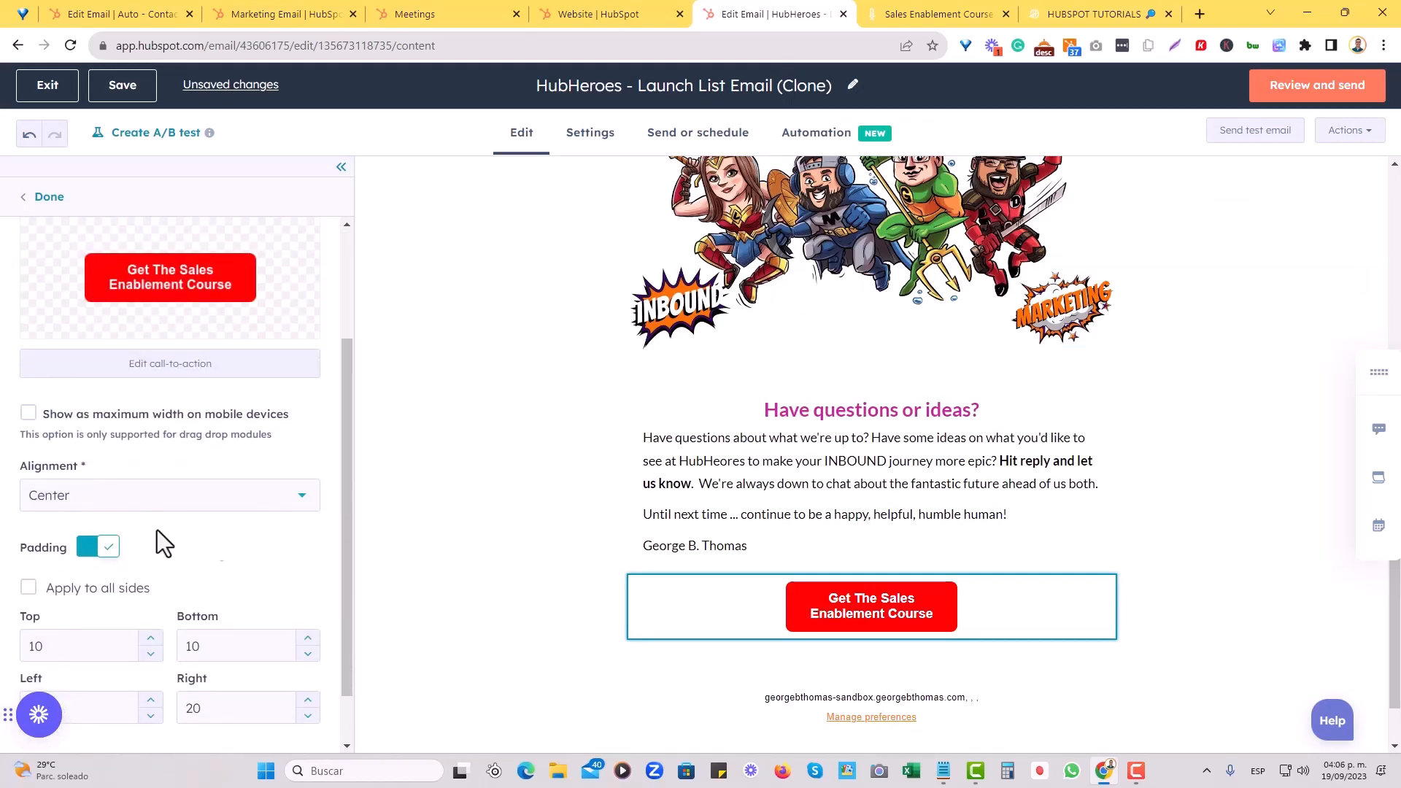
{"action": "left_click", "coordinate": [115, 504]}
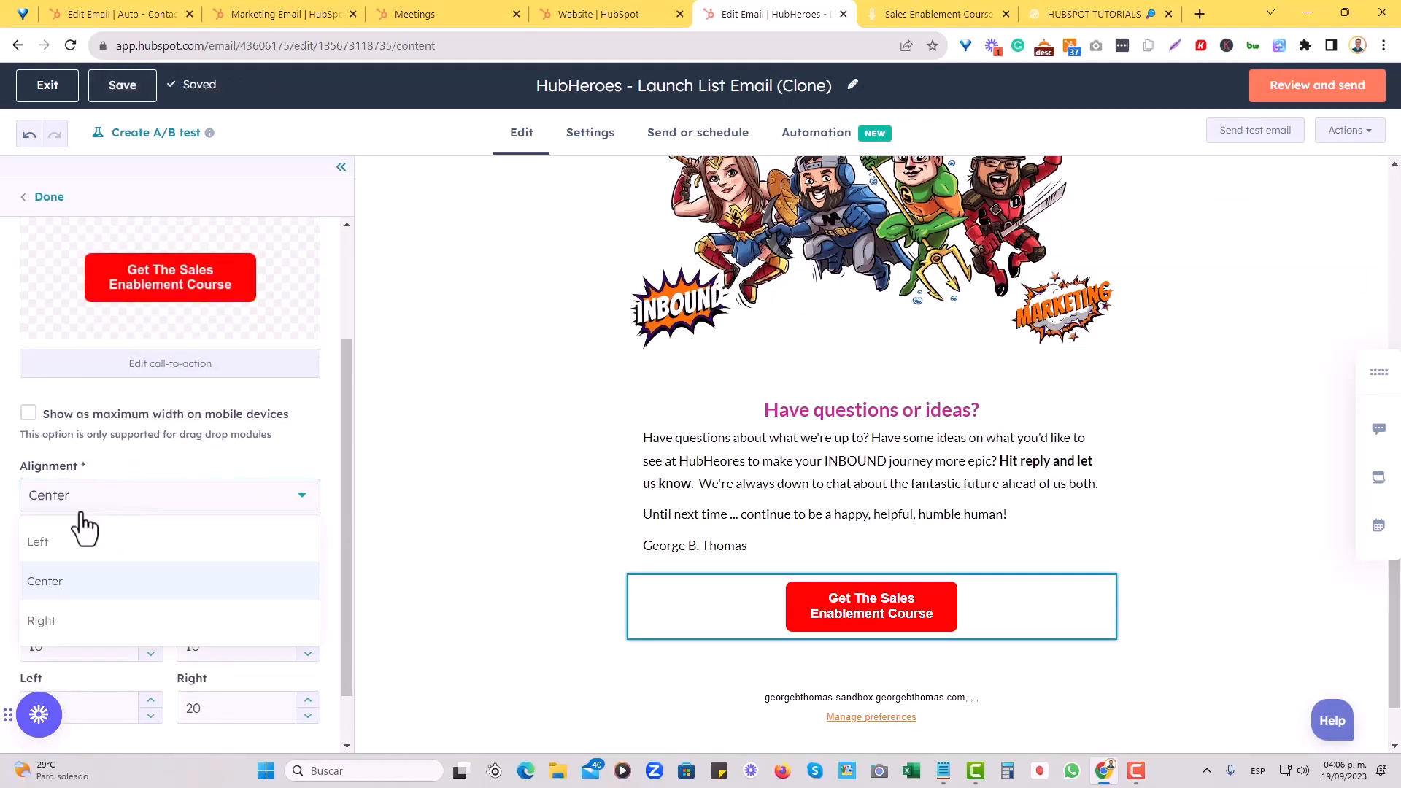
{"action": "left_click", "coordinate": [1, 538]}
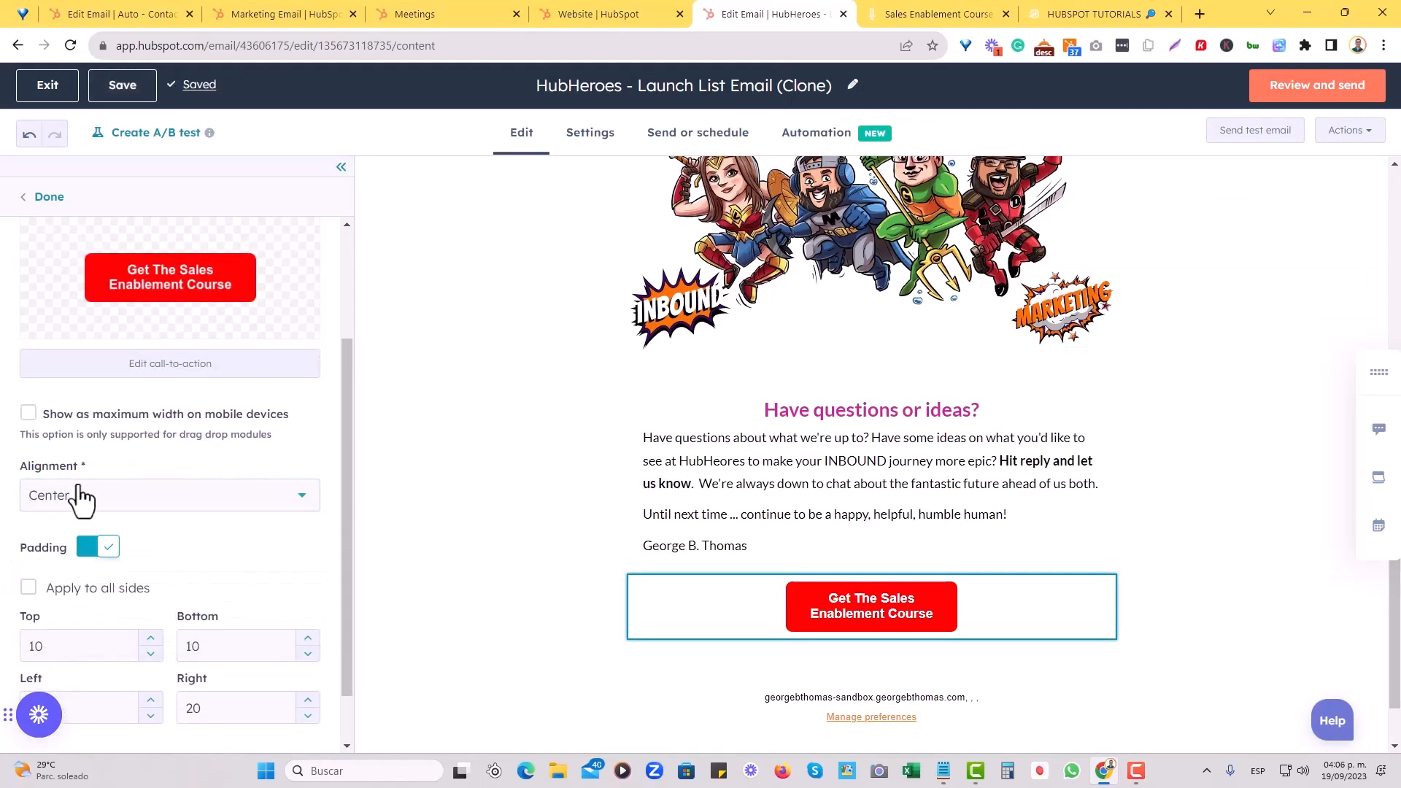
{"action": "scroll", "coordinate": [169, 511], "scroll_direction": "up", "scroll_amount": 2}
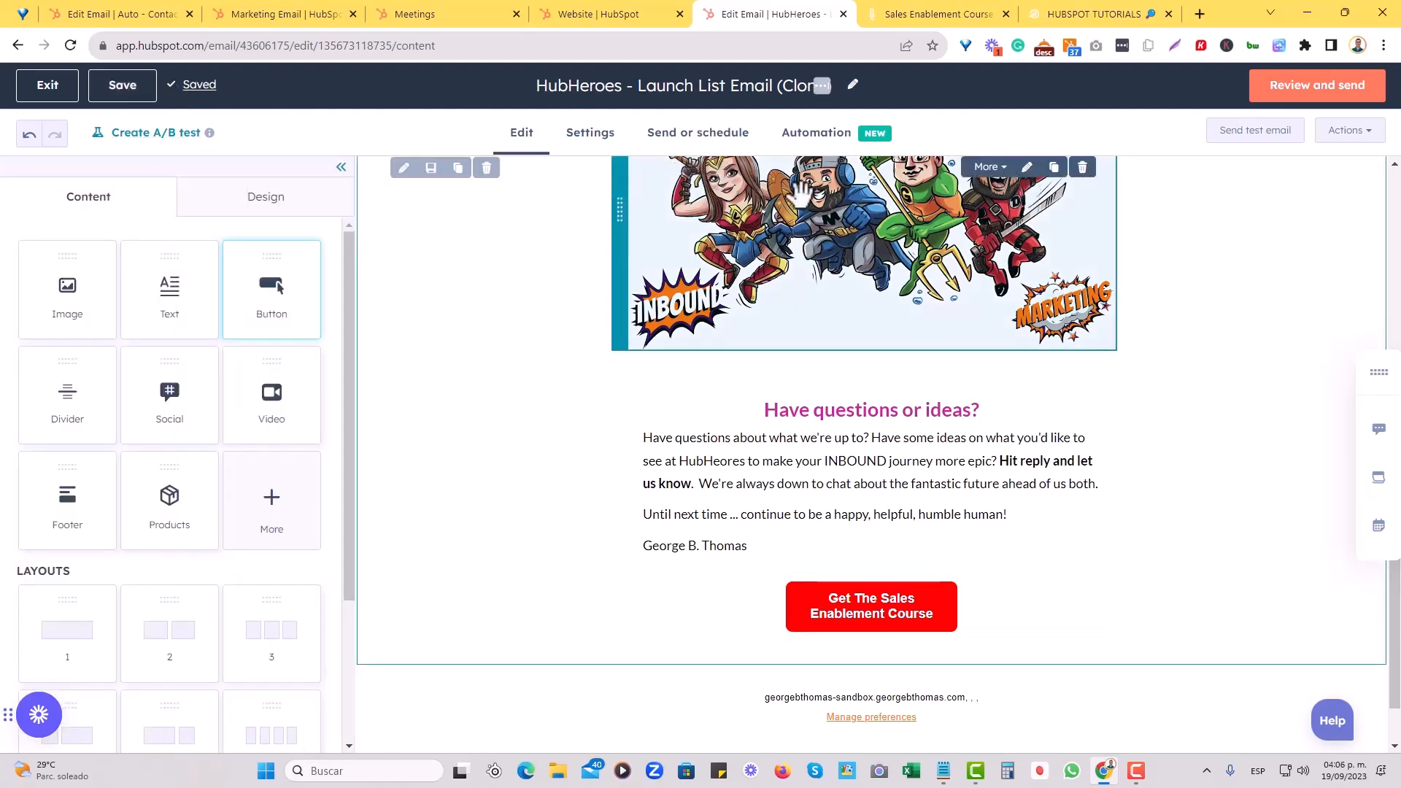
Look over the email, open its preview and examine the CTA button in the desktop and mobile views.
{"action": "scroll", "coordinate": [803, 194], "scroll_direction": "up", "scroll_amount": 3}
{"action": "scroll", "coordinate": [824, 204], "scroll_direction": "down", "scroll_amount": 4}
{"action": "scroll", "coordinate": [846, 213], "scroll_direction": "up", "scroll_amount": 5}
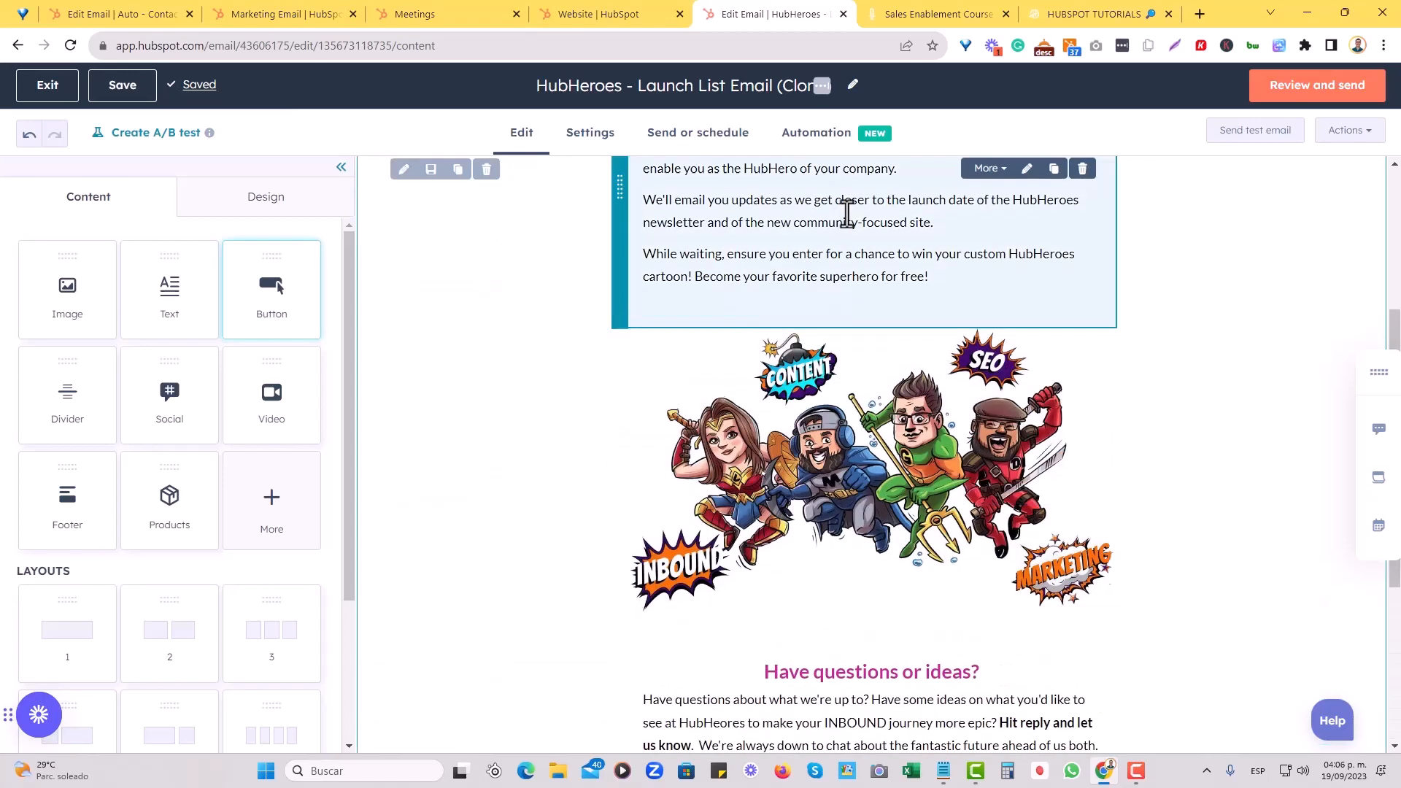
{"action": "scroll", "coordinate": [846, 213], "scroll_direction": "down", "scroll_amount": 3}
{"action": "scroll", "coordinate": [865, 499], "scroll_direction": "up", "scroll_amount": 5}
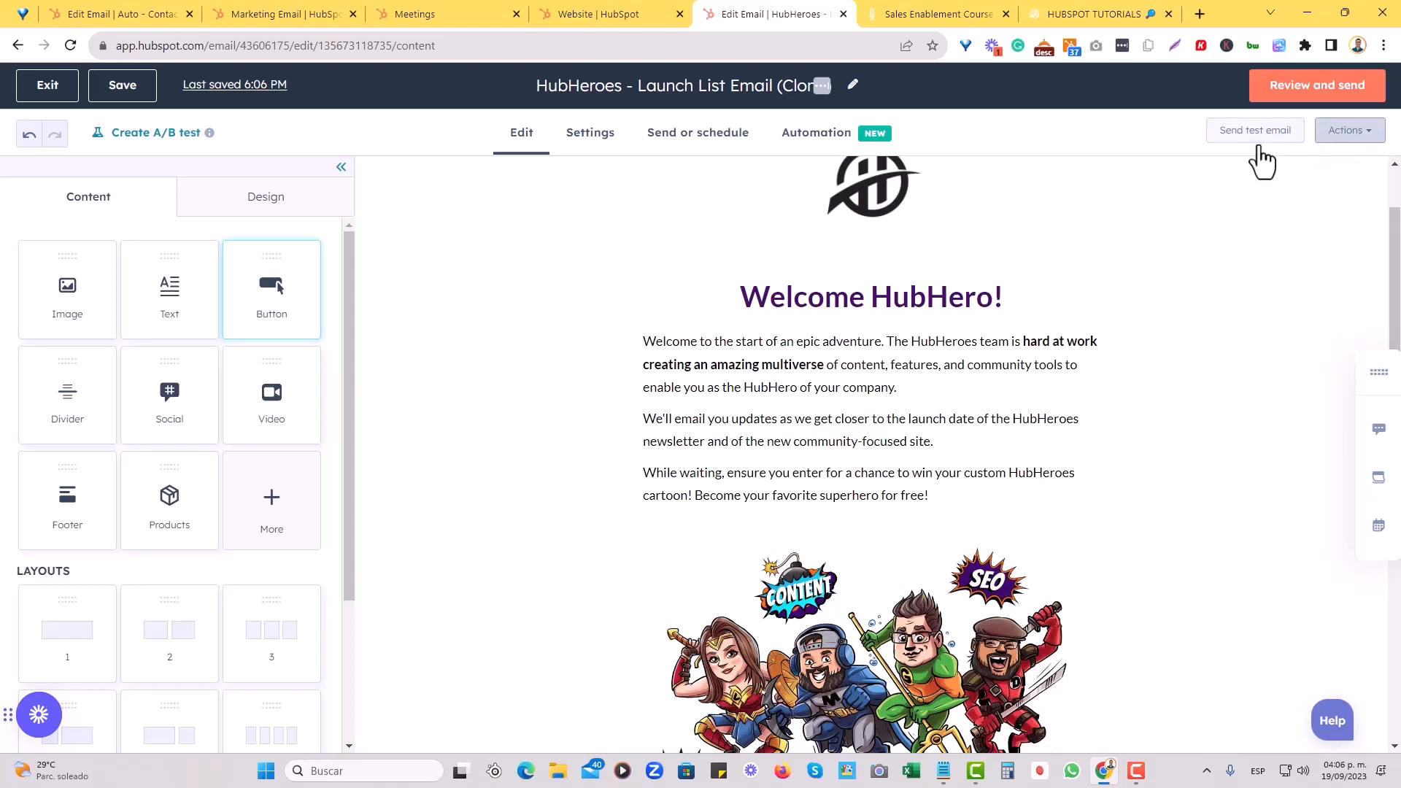
{"action": "left_click", "coordinate": [1346, 131]}
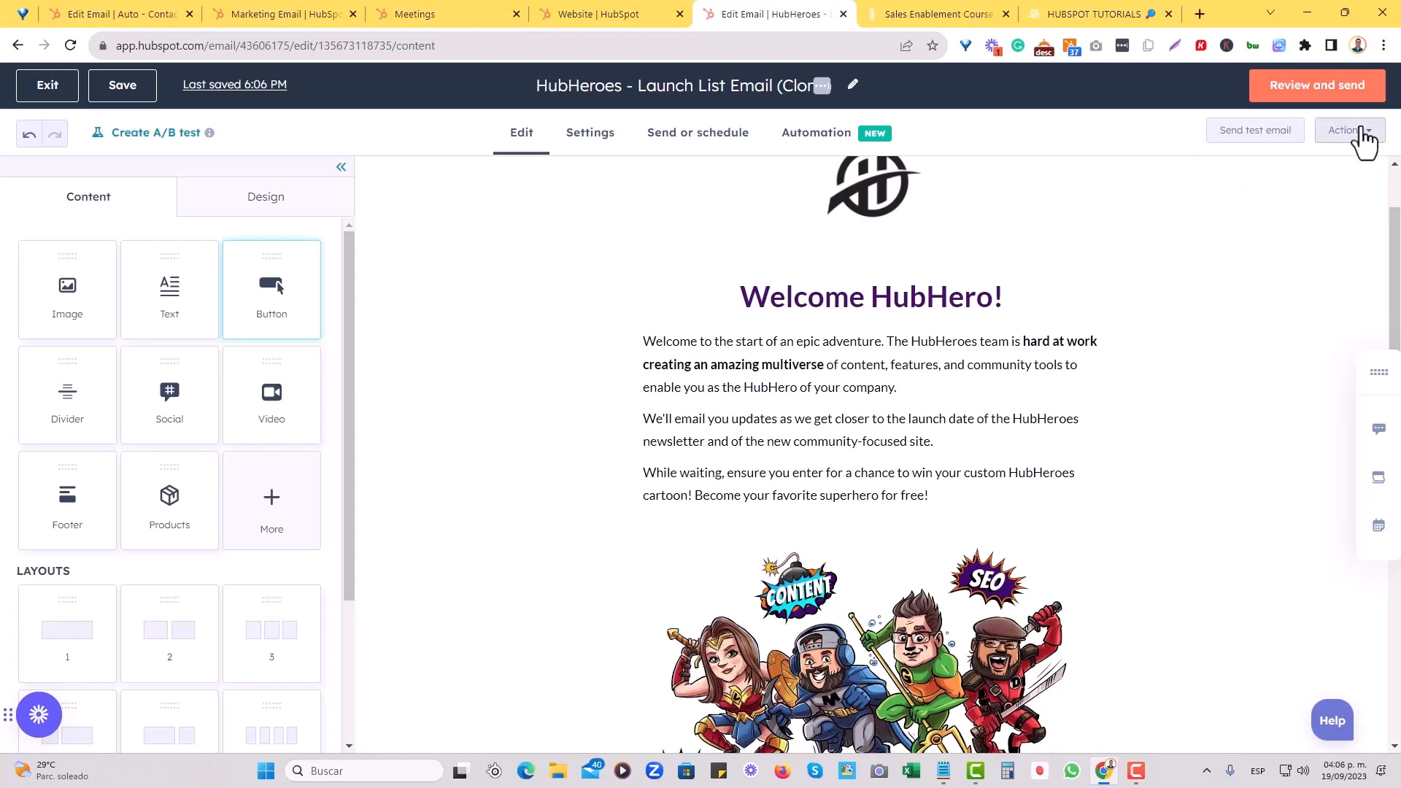
{"action": "left_click", "coordinate": [1240, 172]}
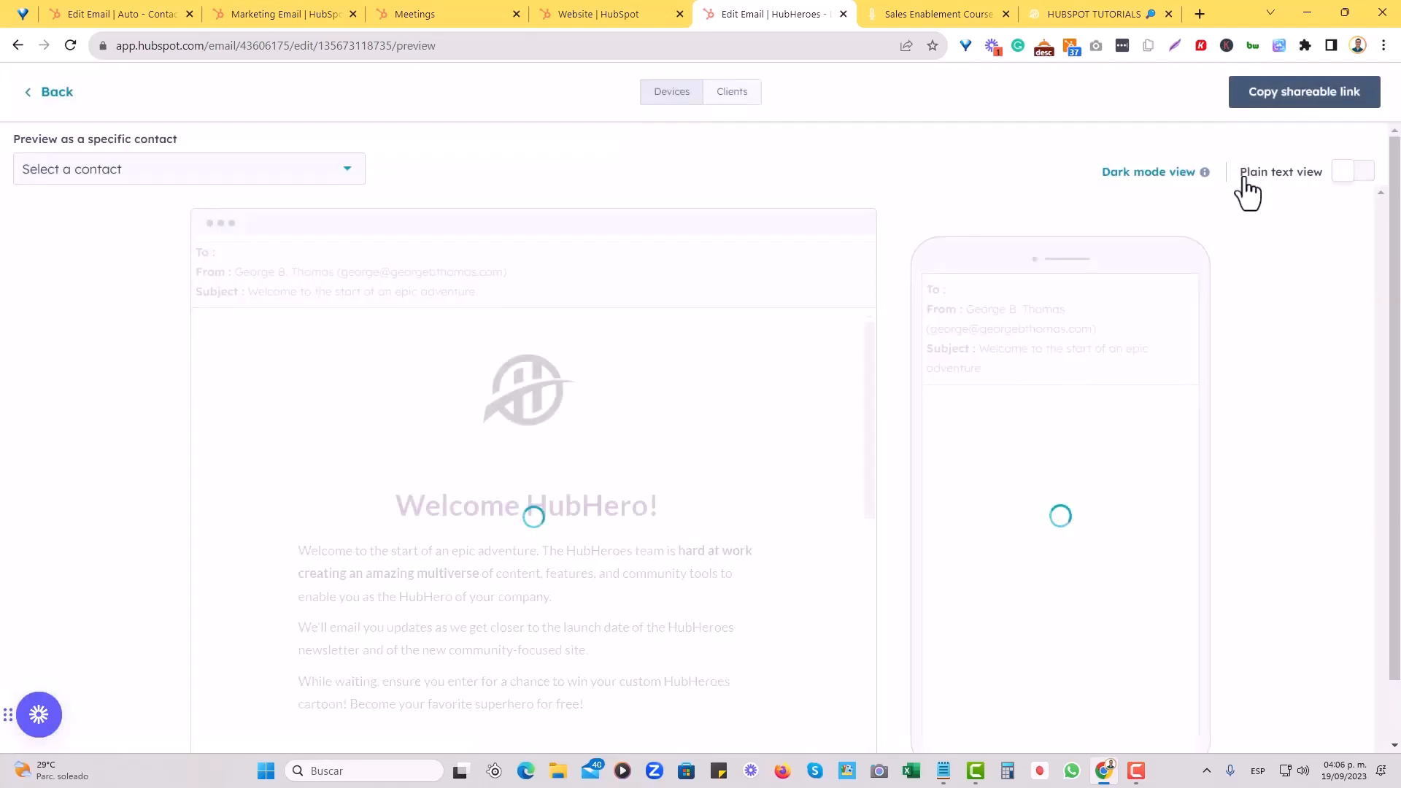
{"action": "scroll", "coordinate": [782, 412], "scroll_direction": "down", "scroll_amount": 7}
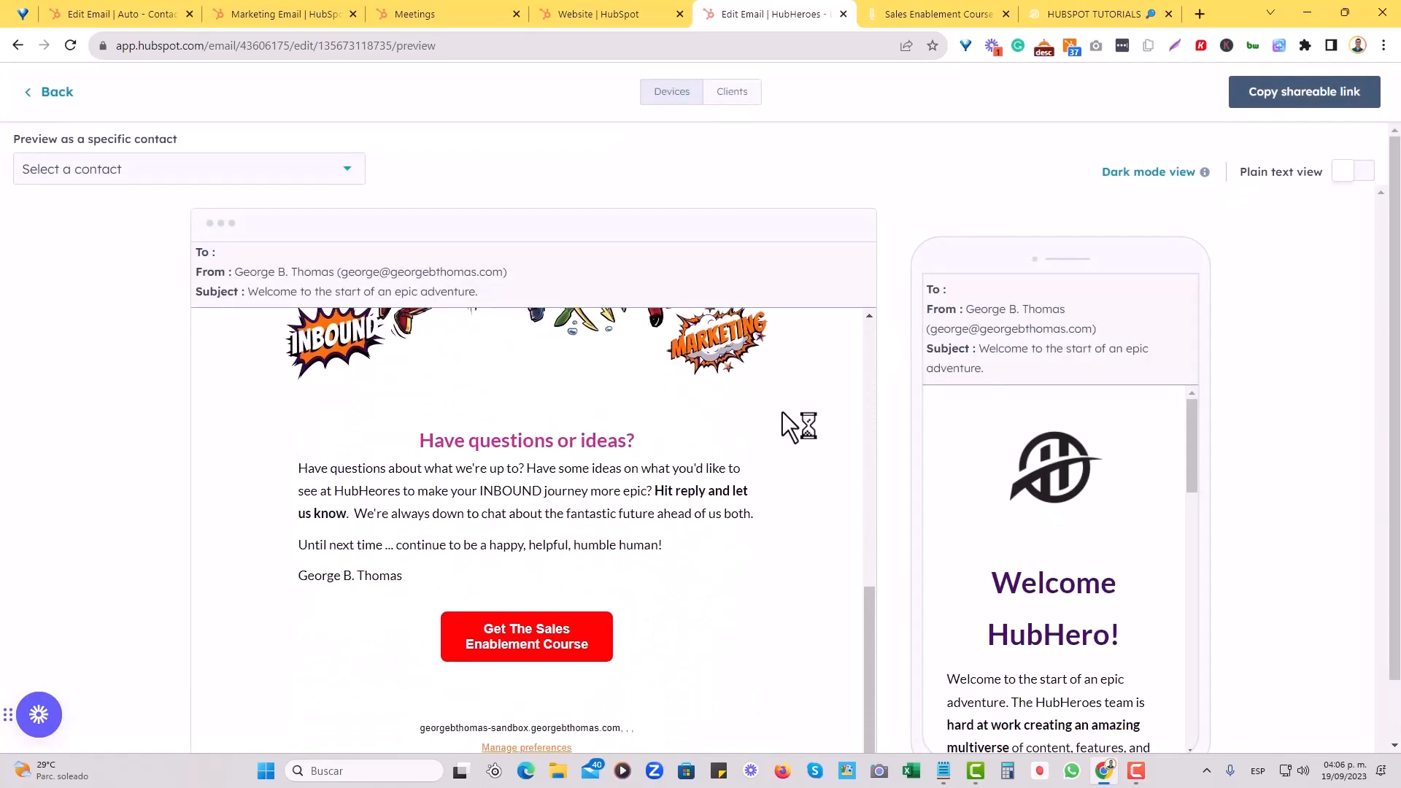
{"action": "scroll", "coordinate": [1056, 484], "scroll_direction": "down", "scroll_amount": 3}
{"action": "scroll", "coordinate": [1057, 484], "scroll_direction": "down", "scroll_amount": 10}
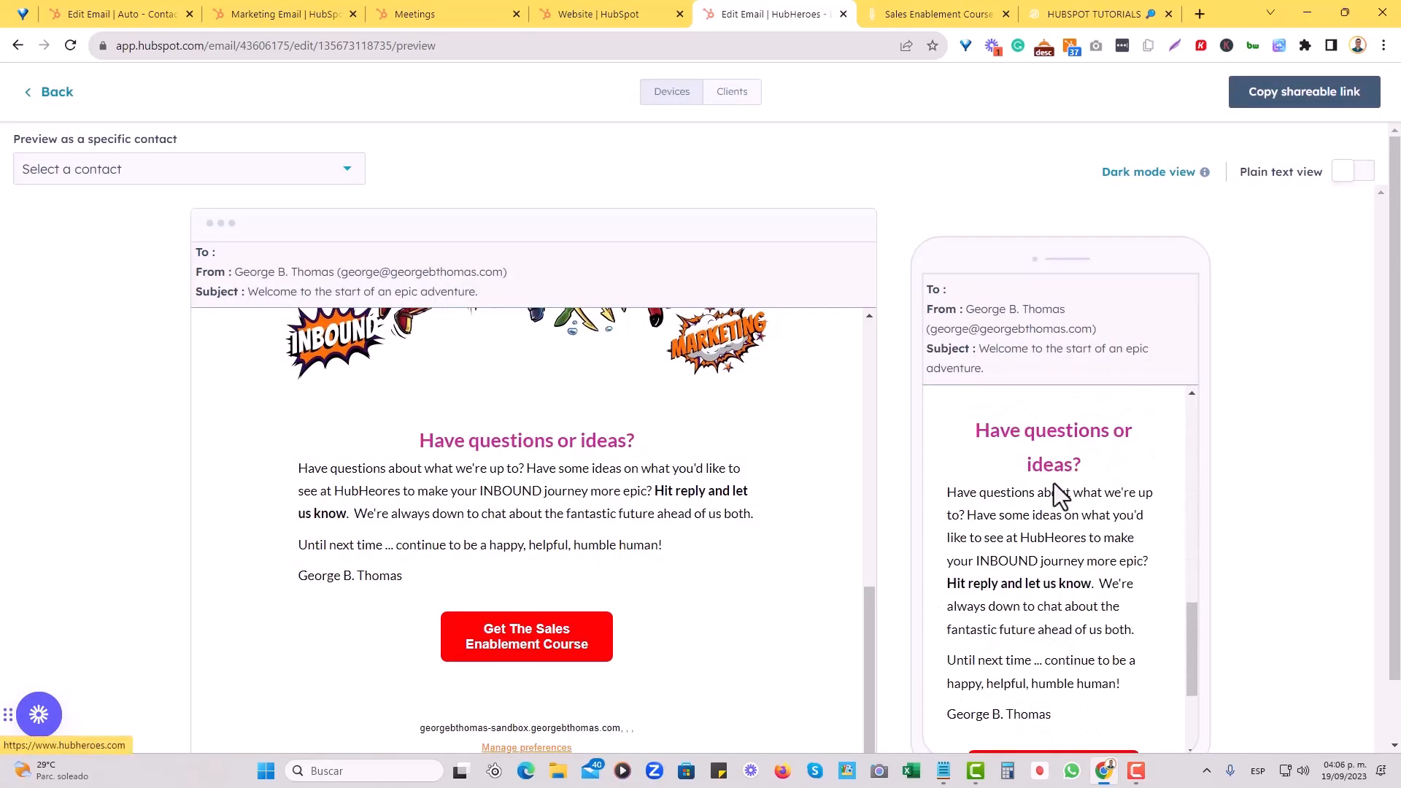